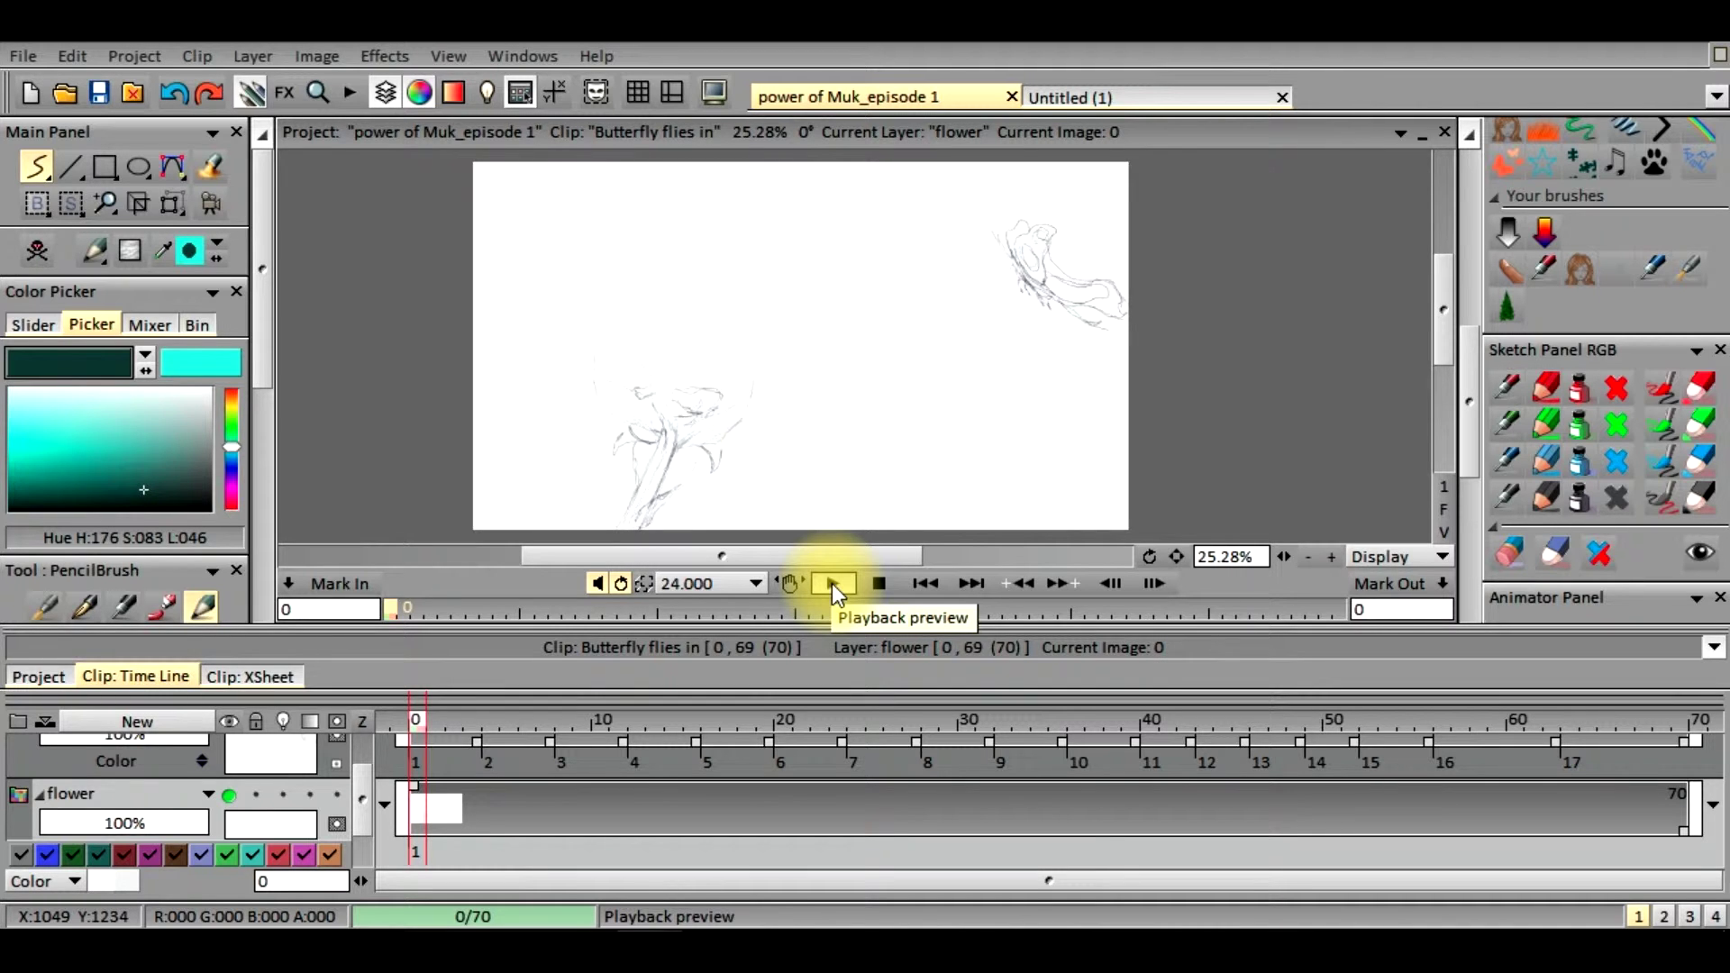
Play a preview of the "Butterfly flies in" clip, pause it and return to the project's clip overview.
click(830, 582)
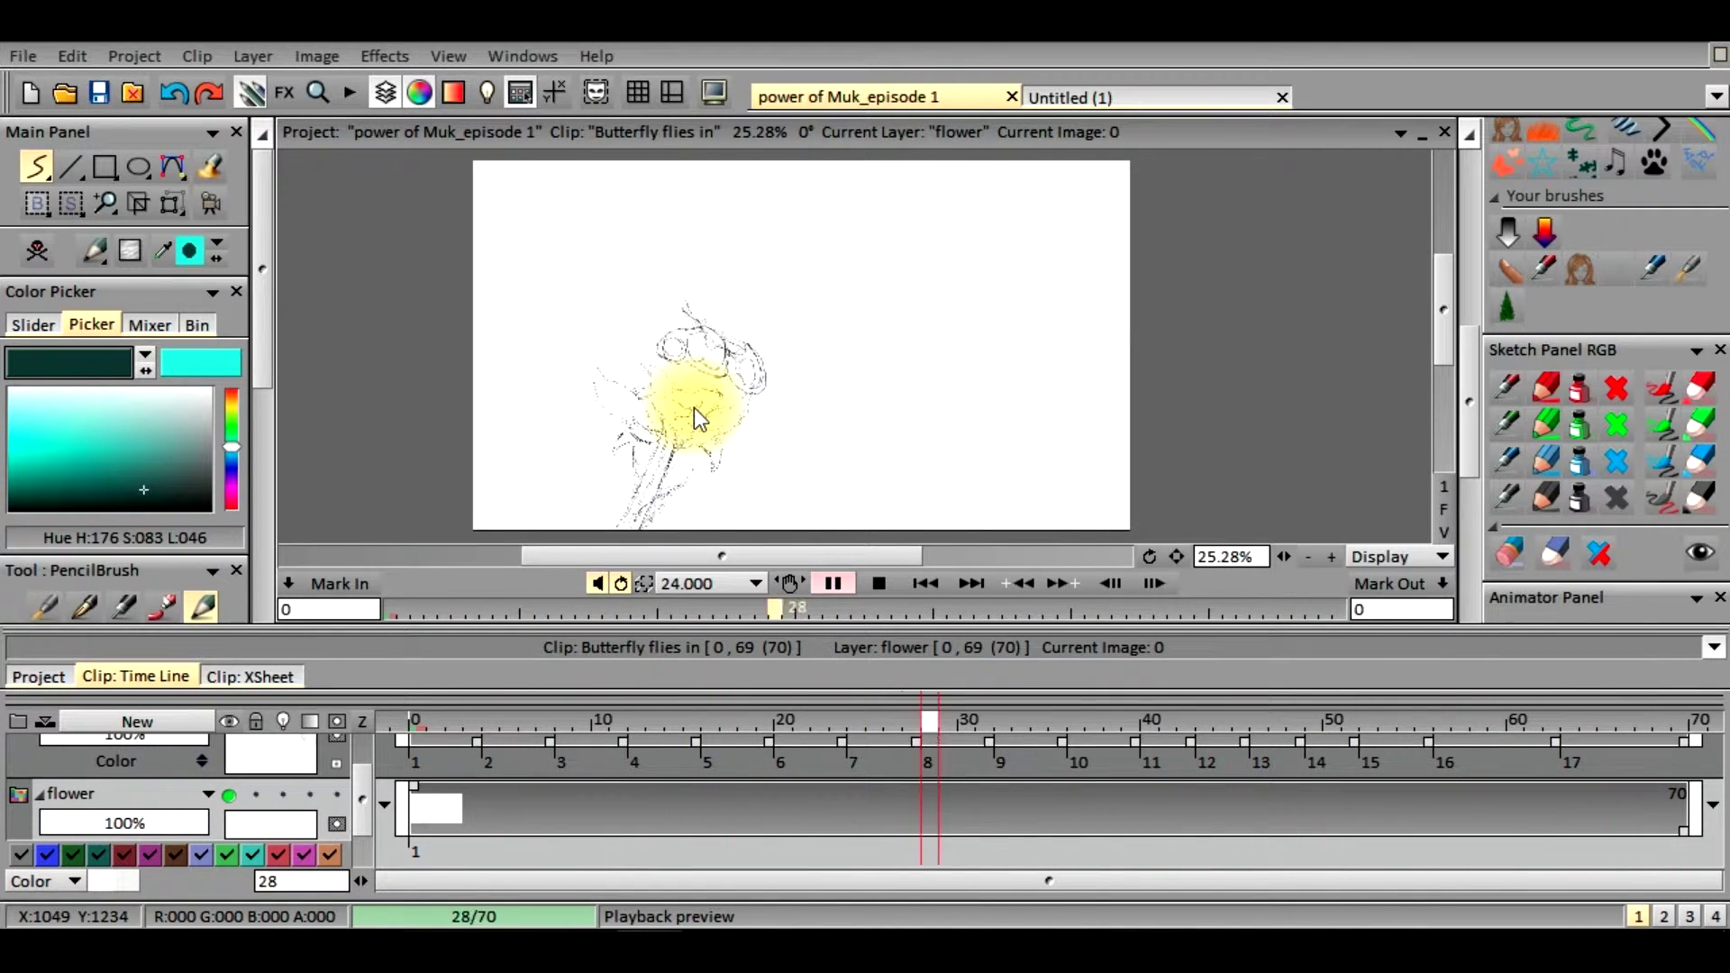
click(832, 582)
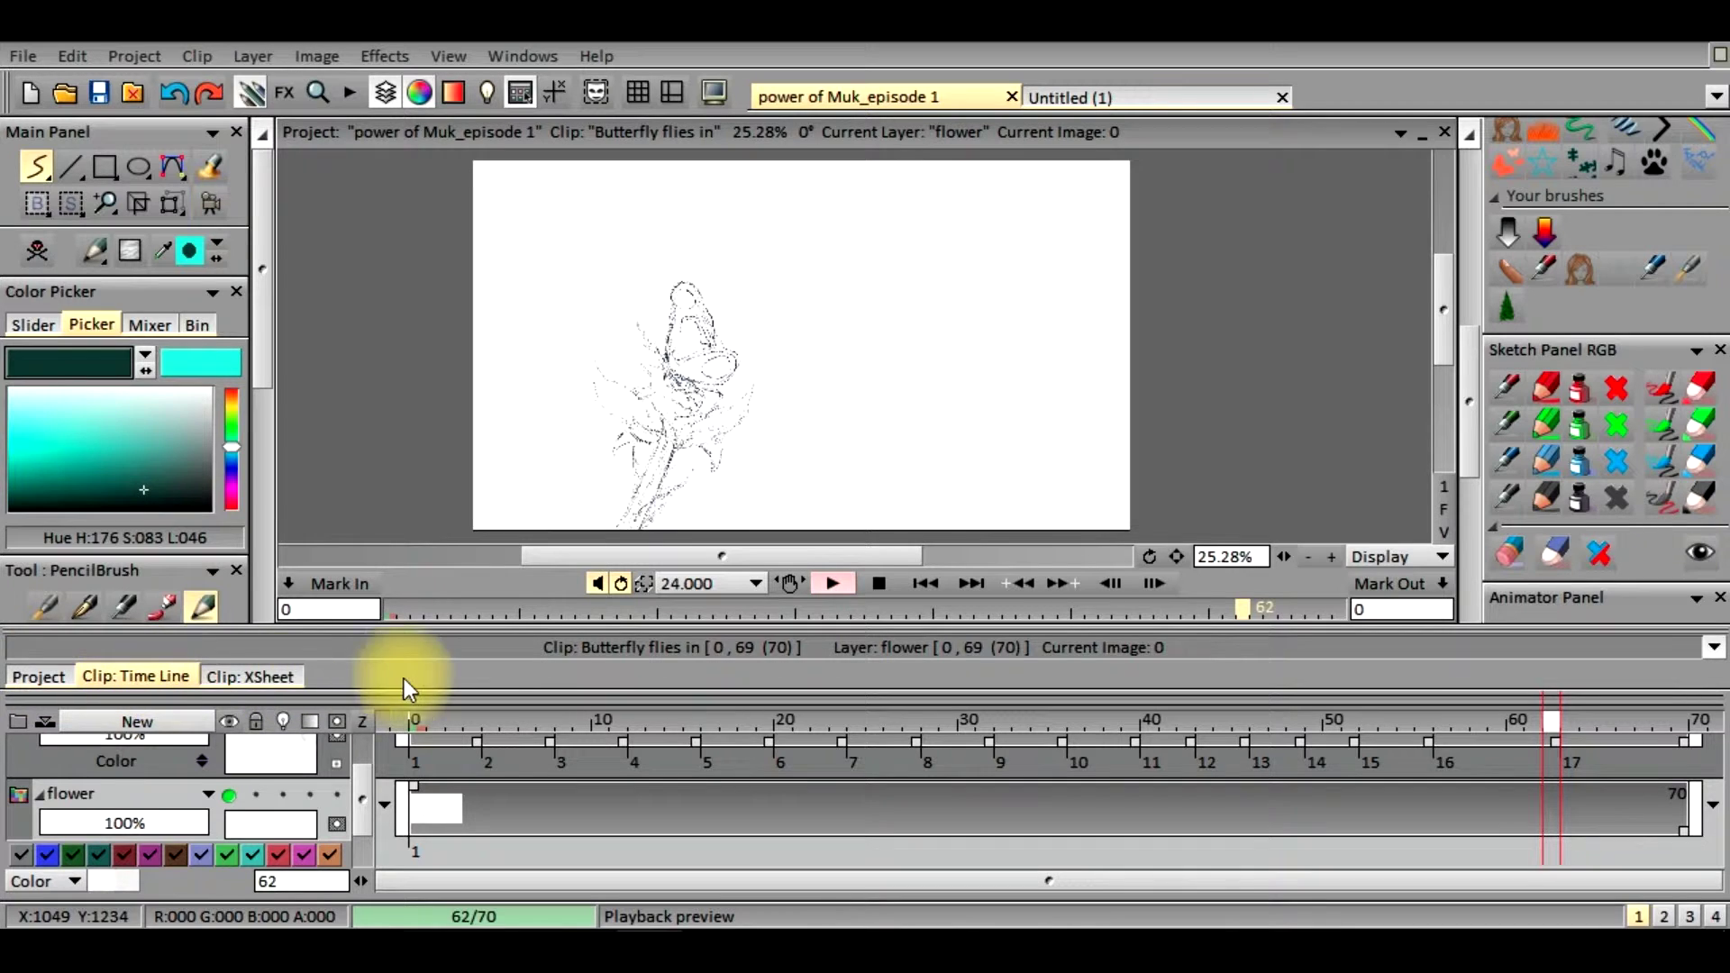
click(44, 677)
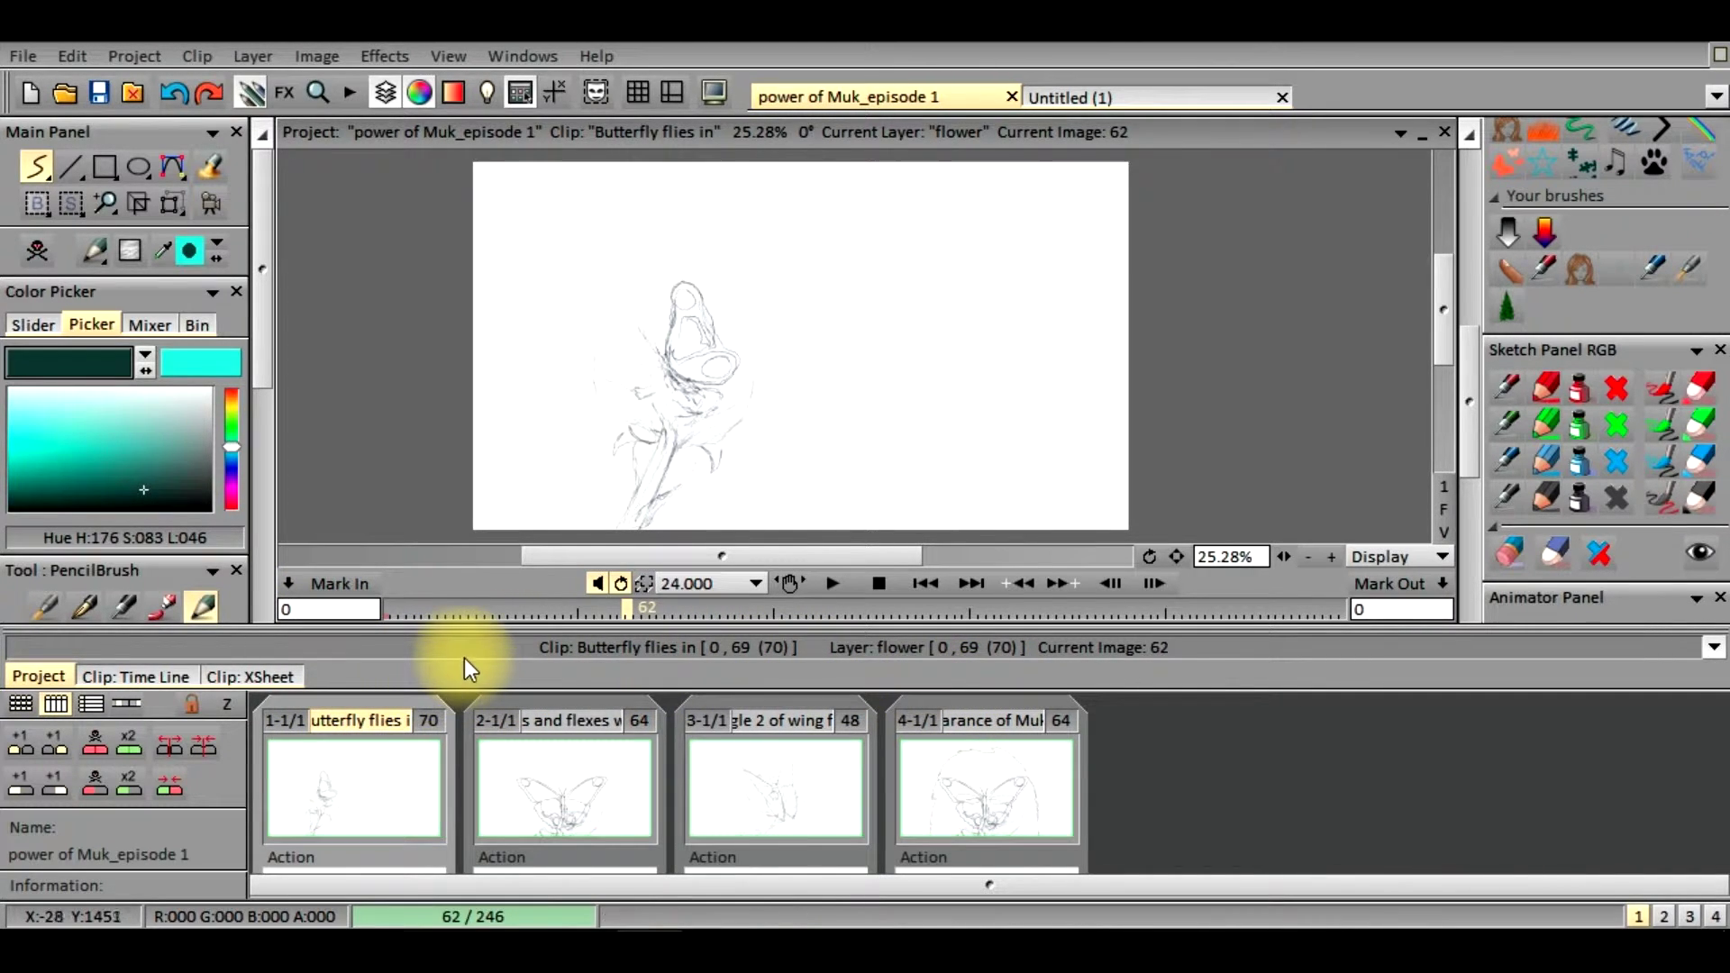
Enlarge the project overview area, zoom the canvas out to 18.05% and bring the whole drawing into view.
drag(469, 628, 454, 536)
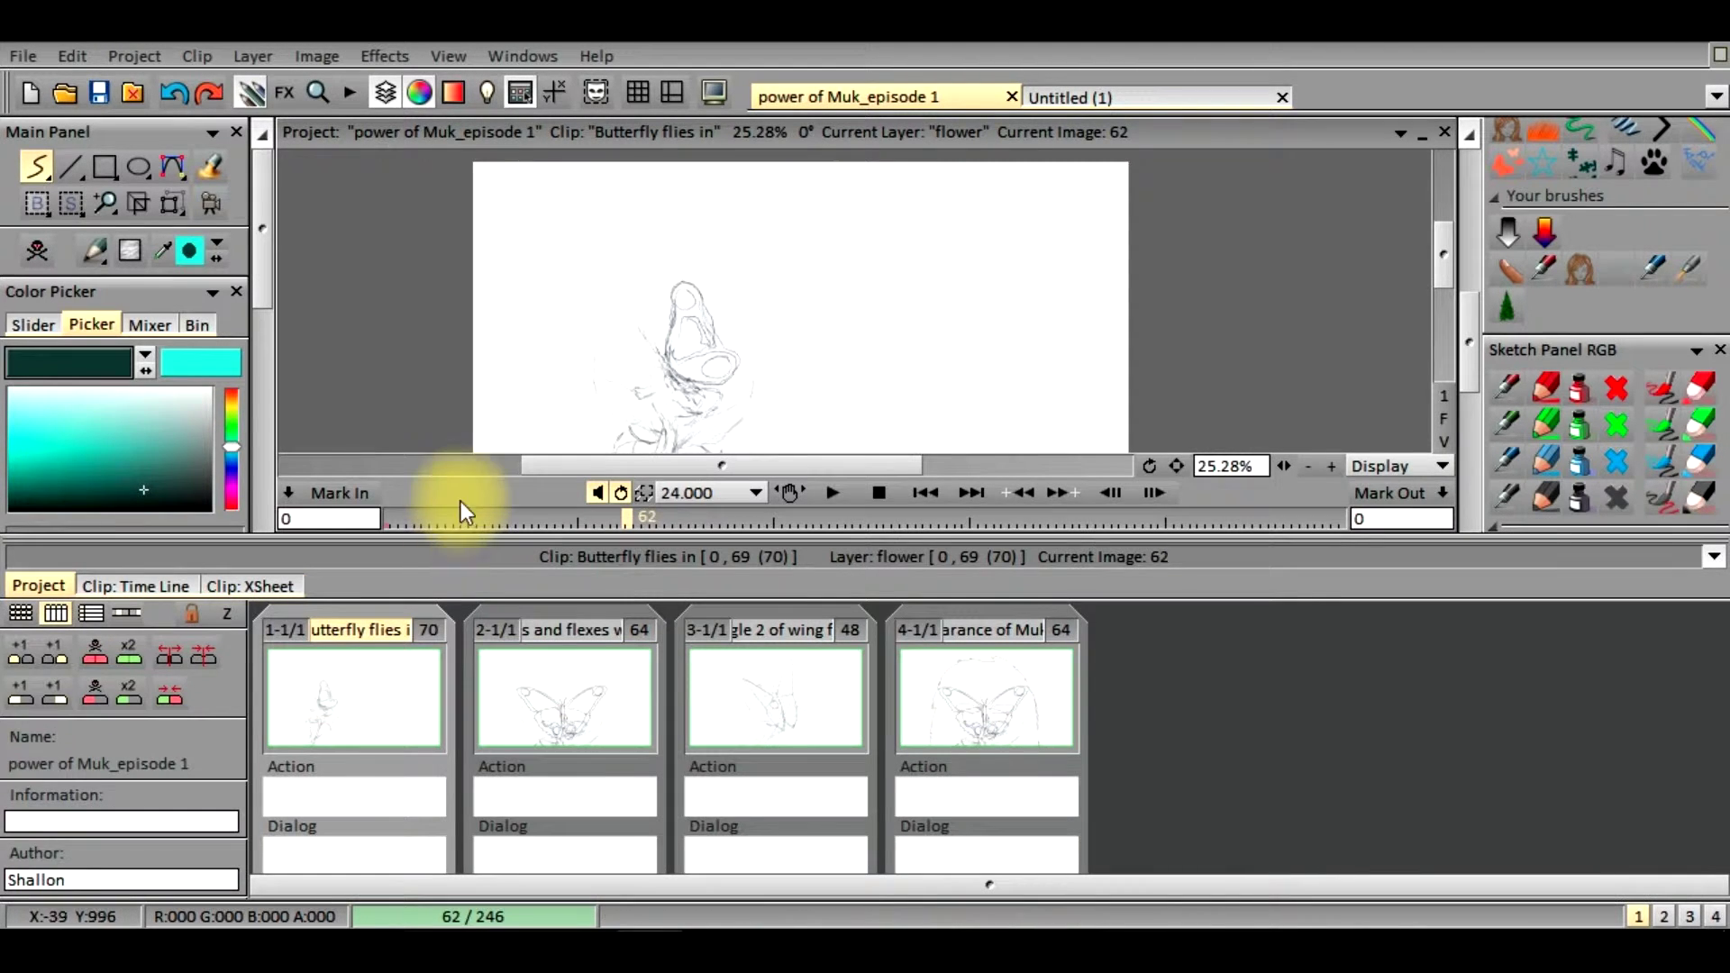
click(1283, 467)
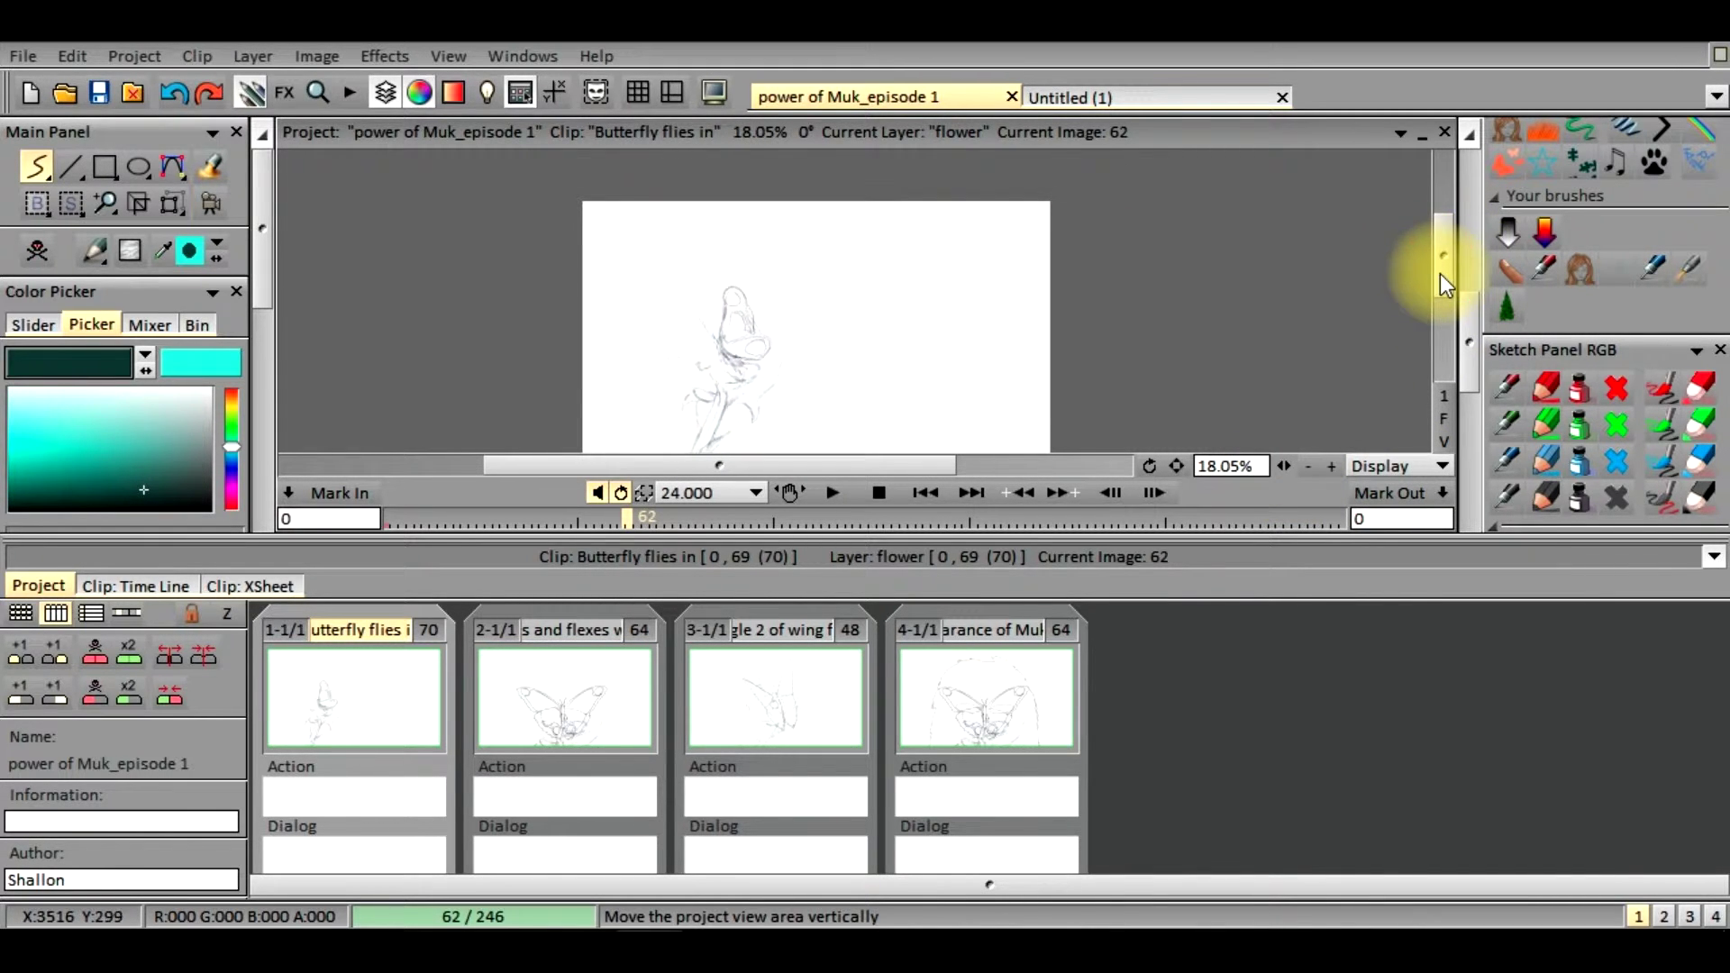
drag(1439, 275, 1441, 288)
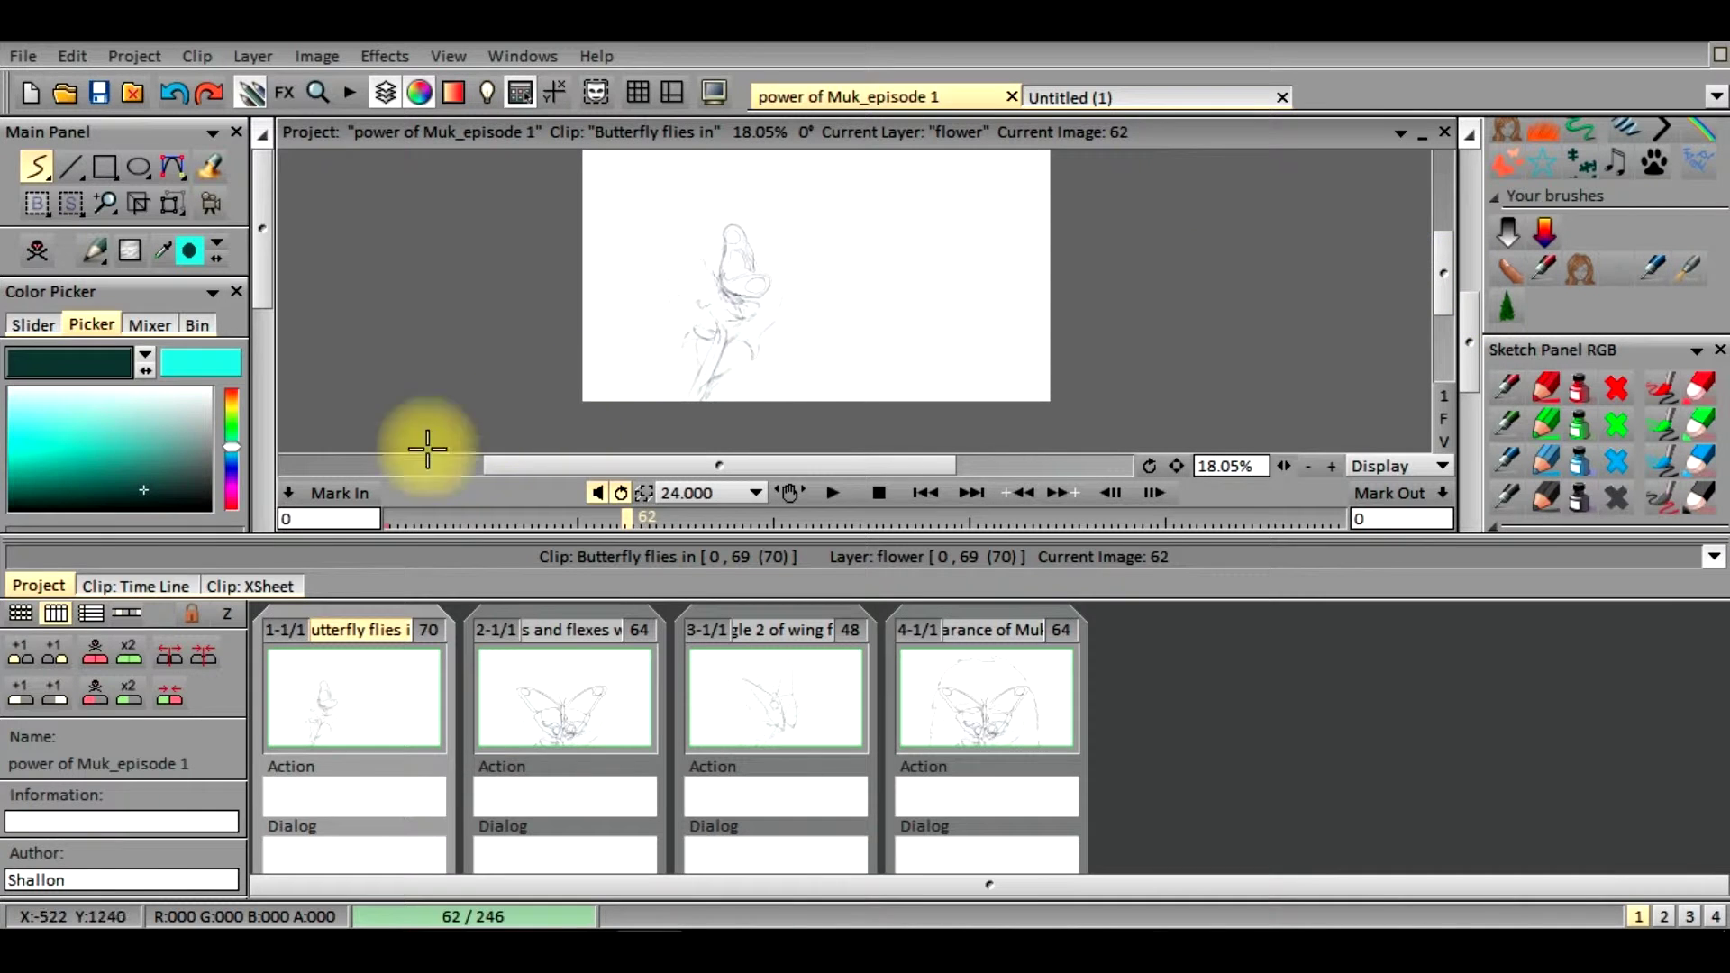
Open the timeline of the "Butterfly flies in" clip and play its butterfly and flower layers in preview.
click(118, 588)
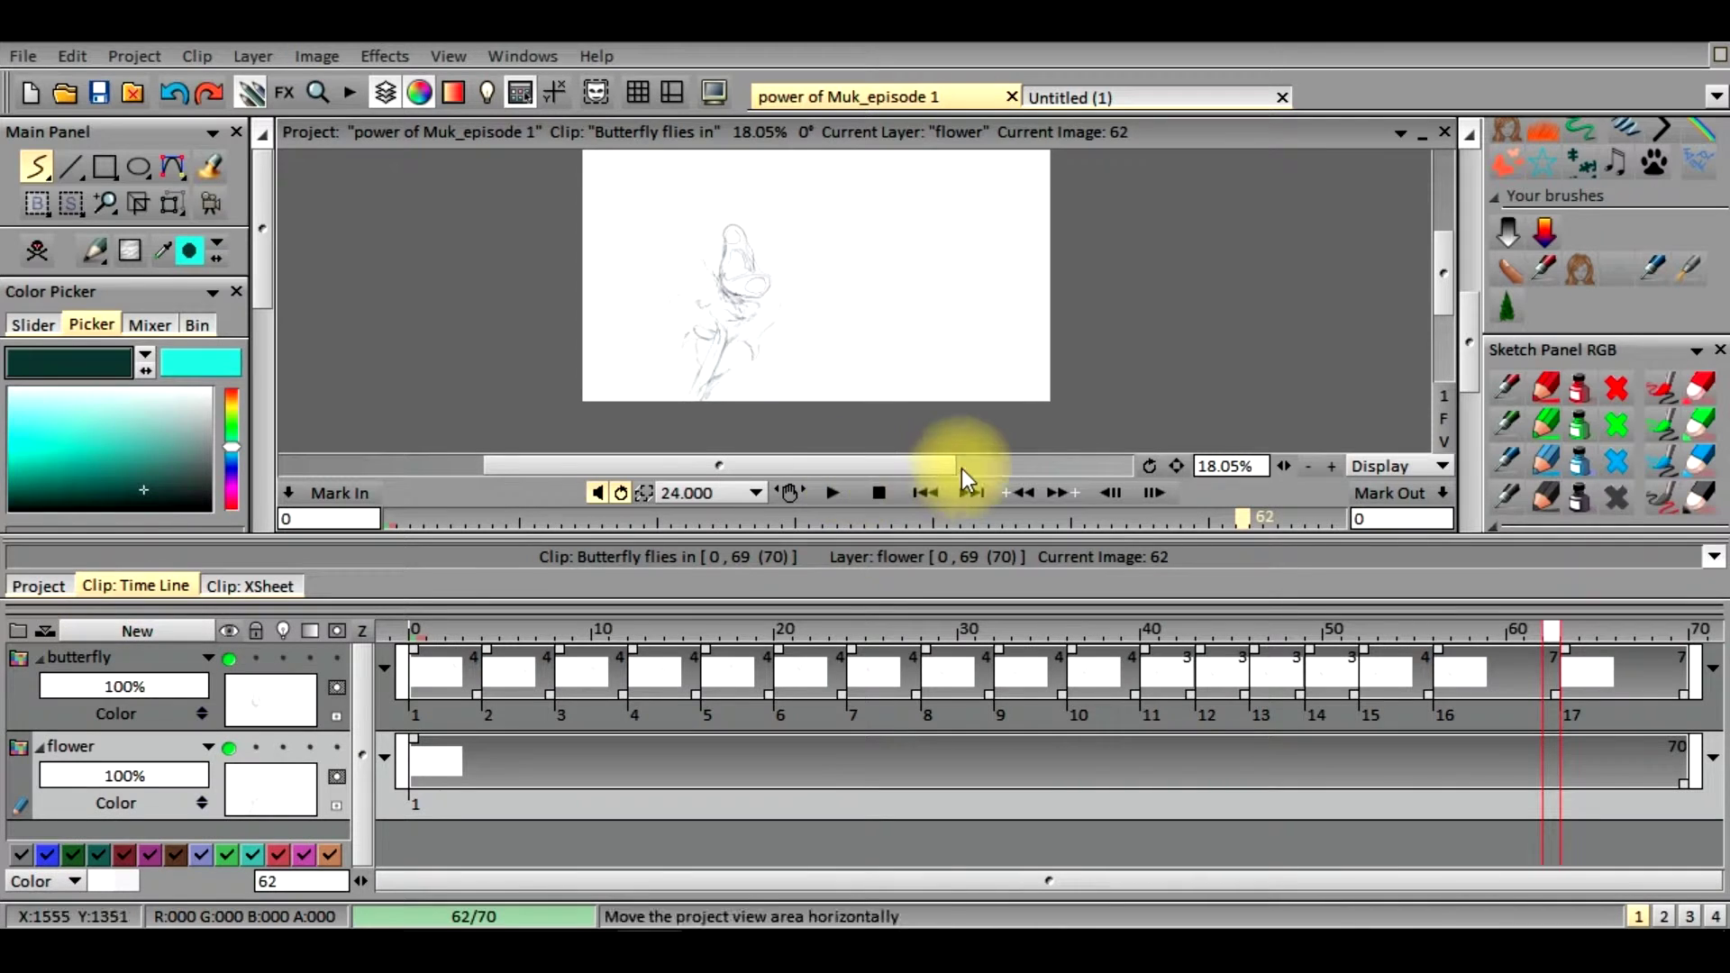
click(830, 491)
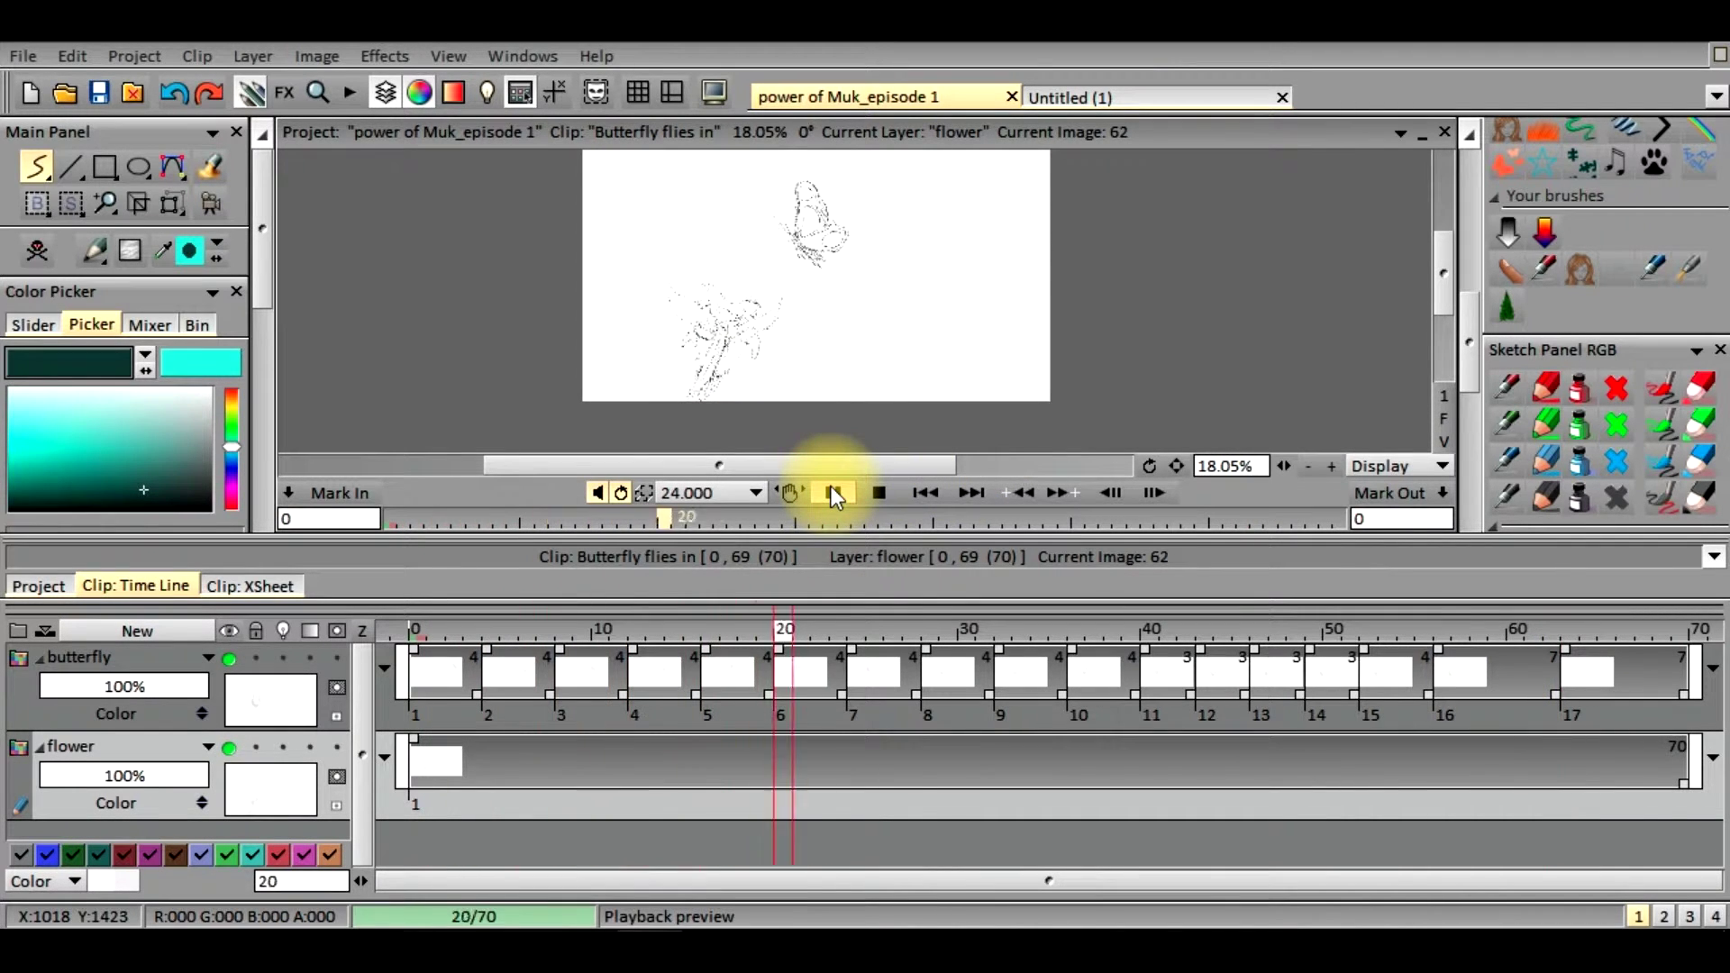
click(831, 493)
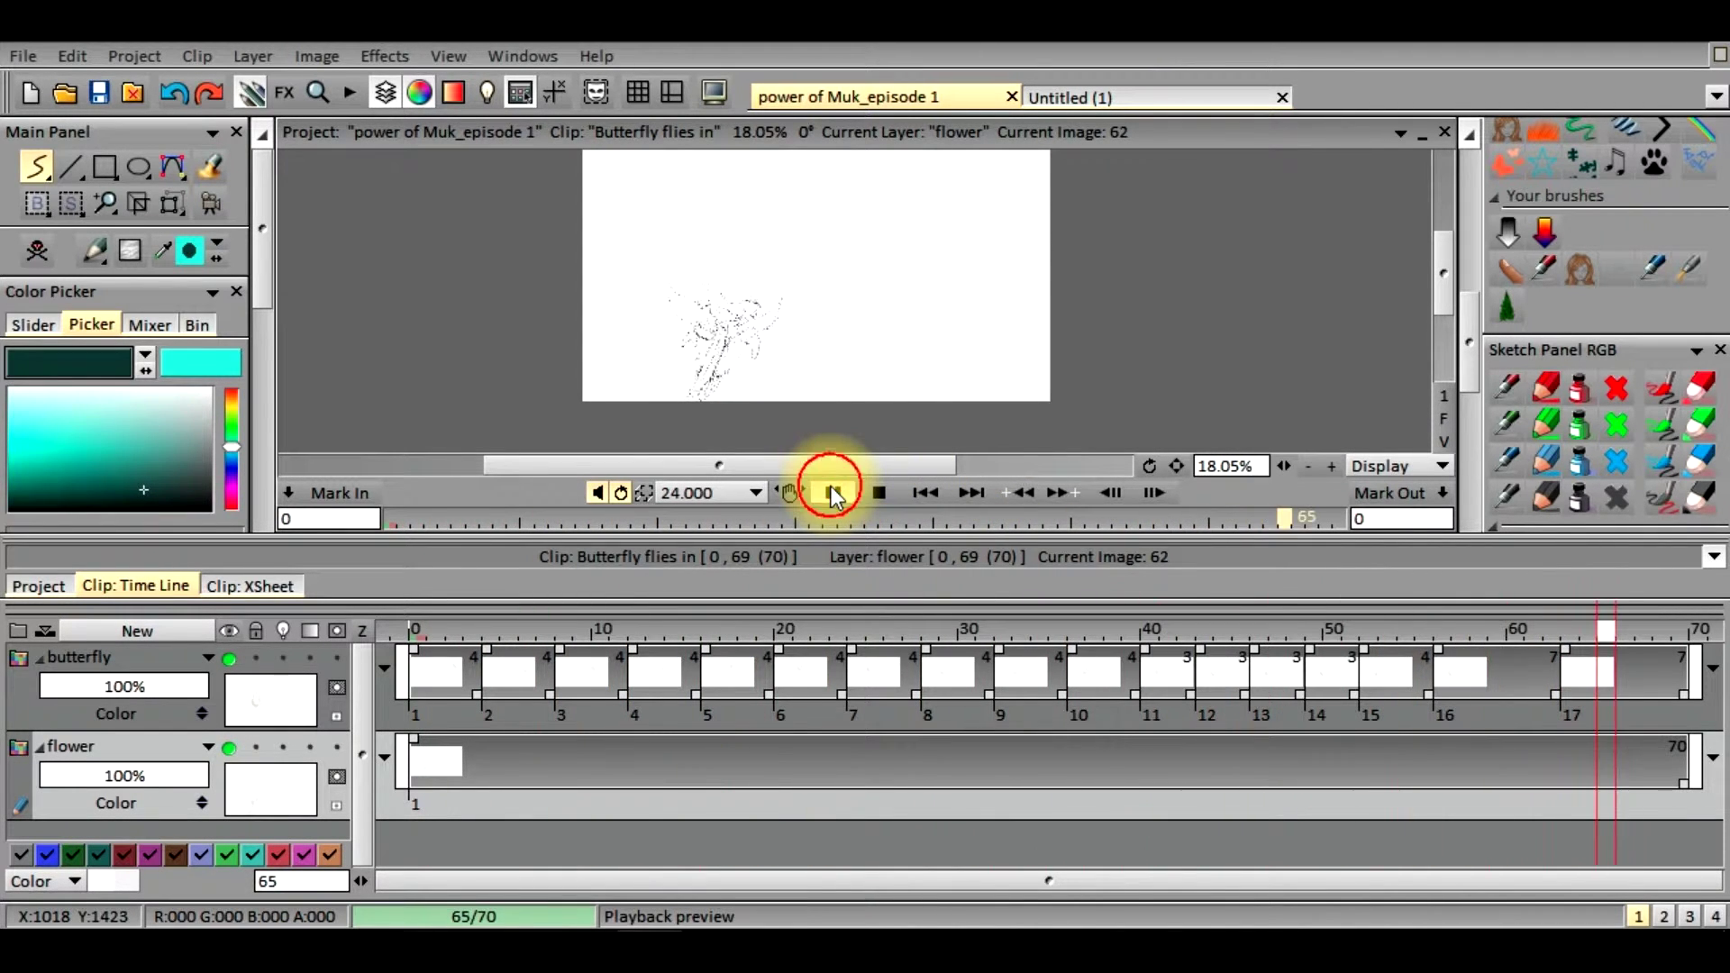
drag(1447, 269, 1439, 261)
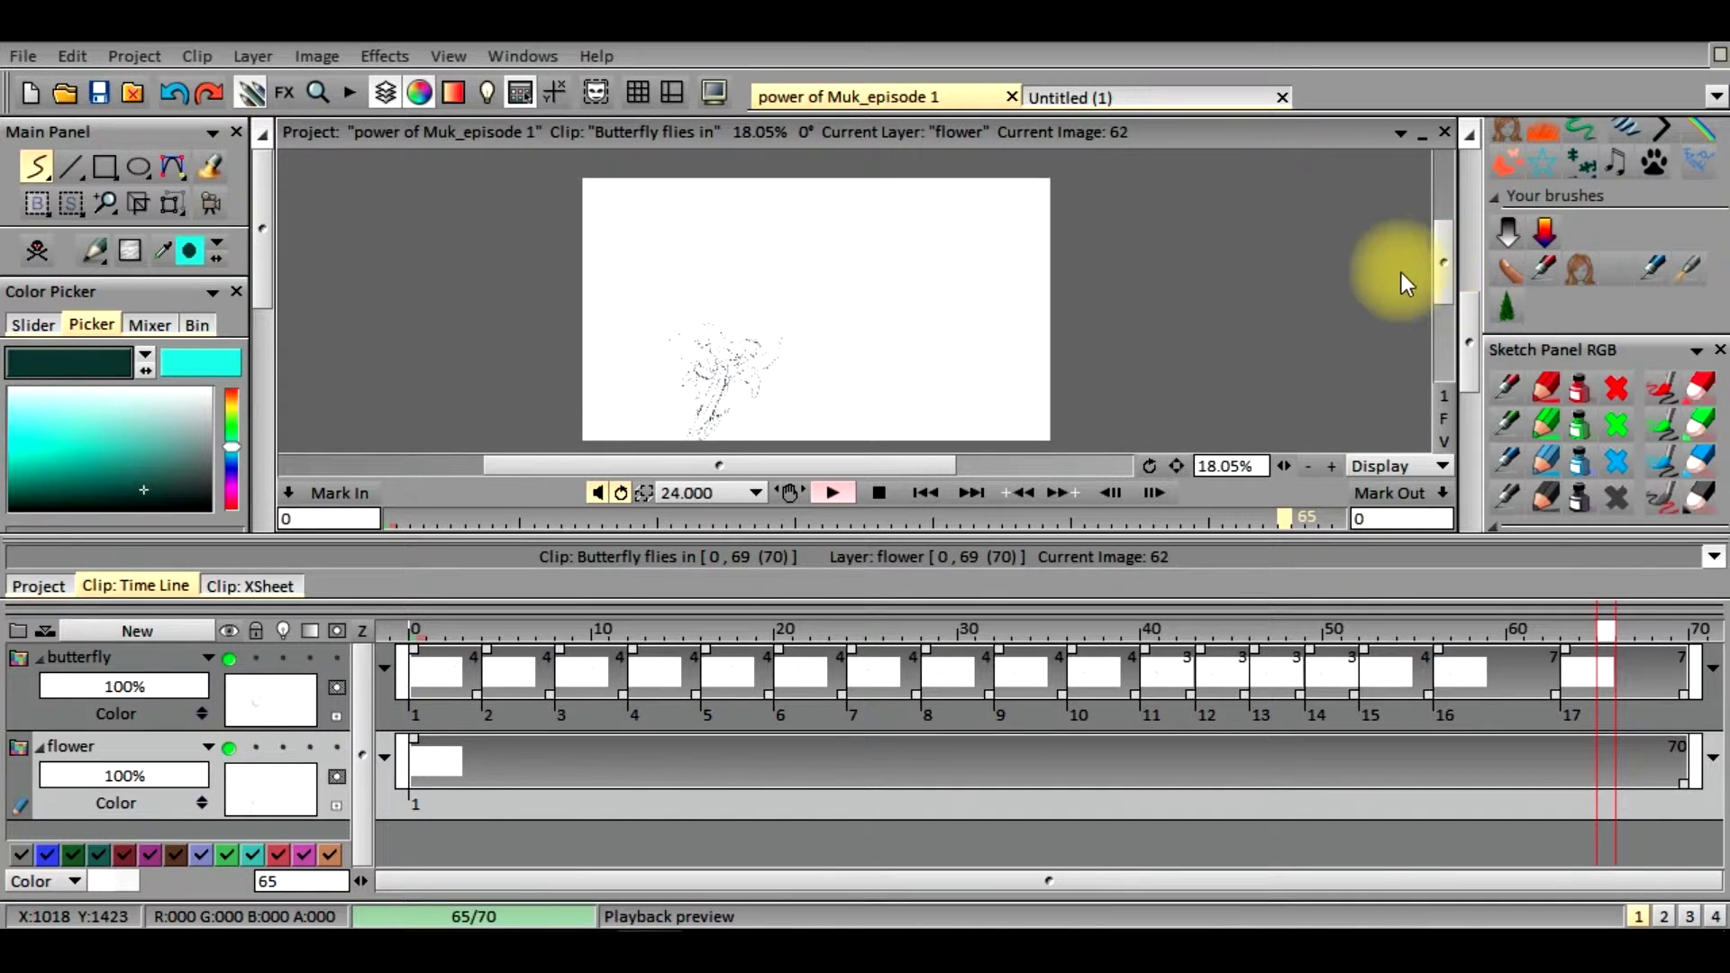
Select the "Lands and flexes wings" clip in the project overview, open its timeline and play the preview.
click(39, 585)
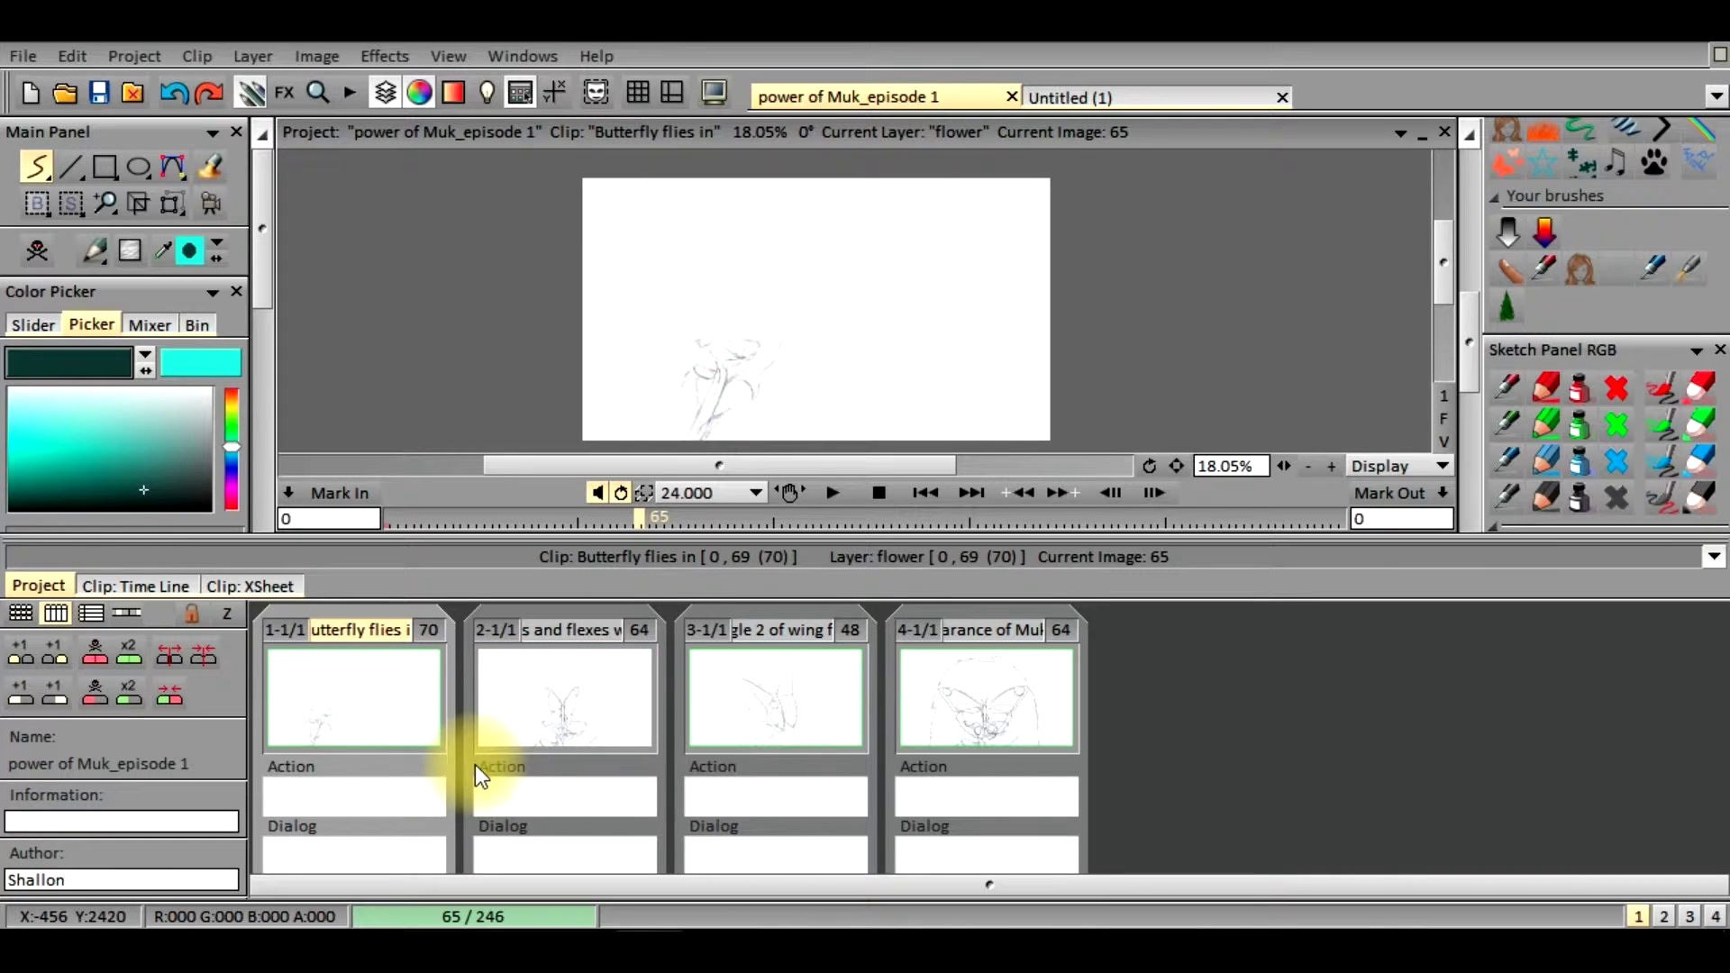
click(532, 707)
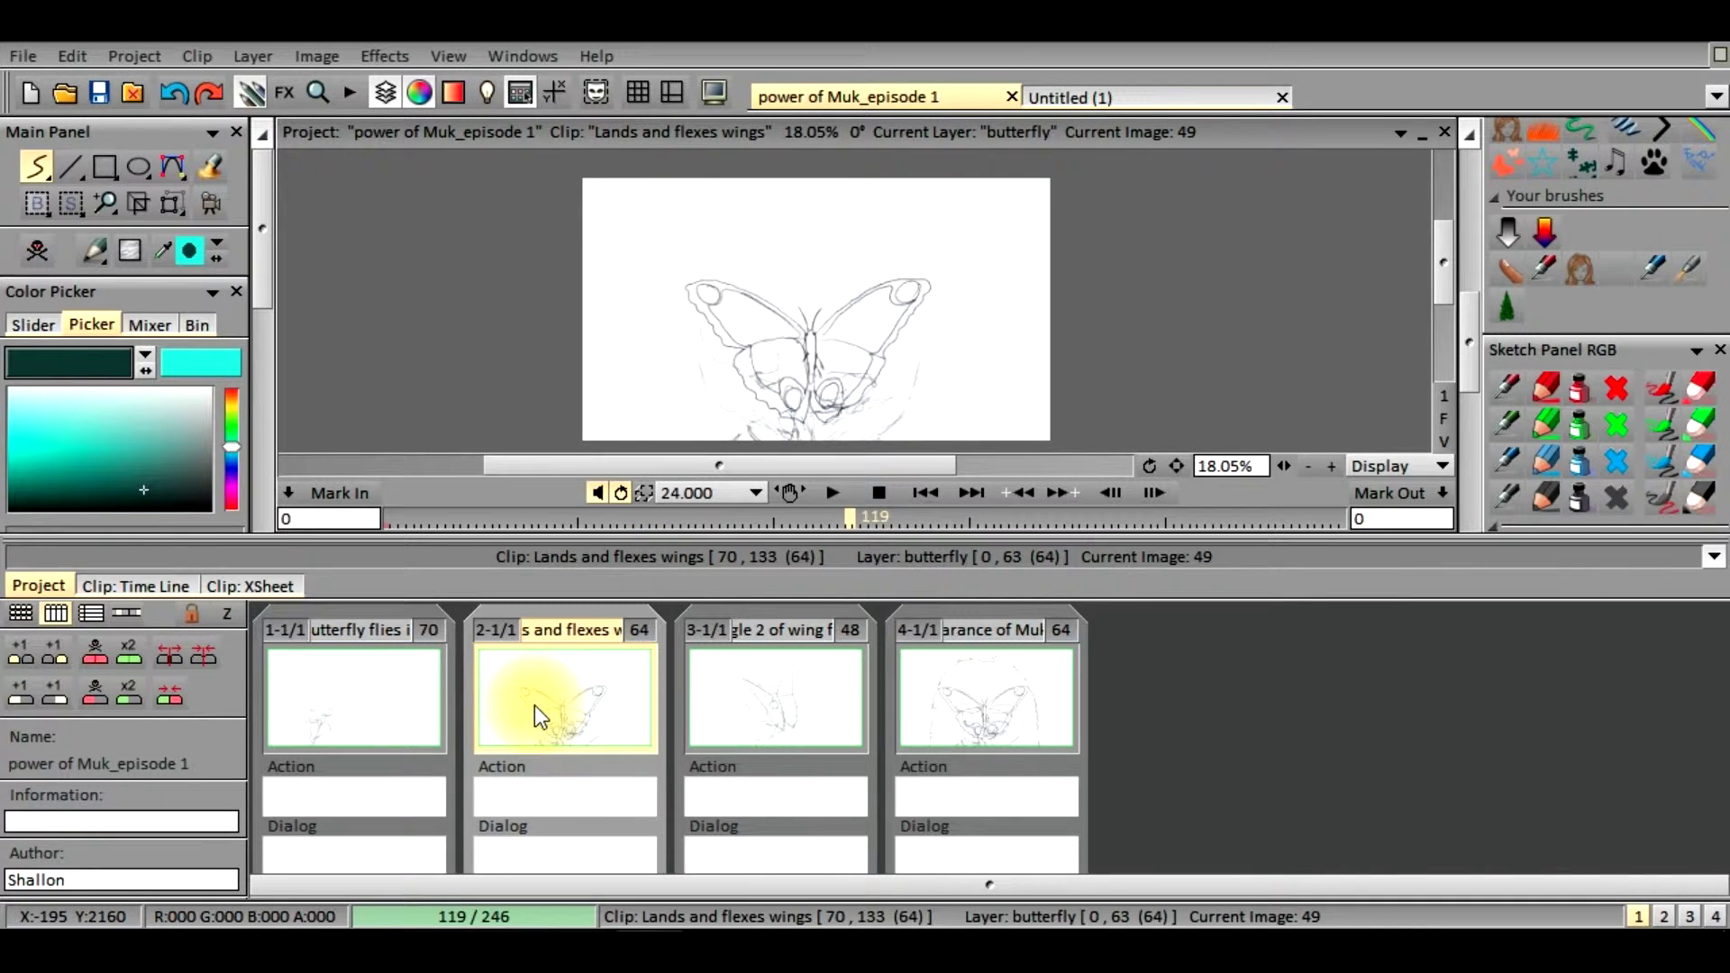
click(120, 591)
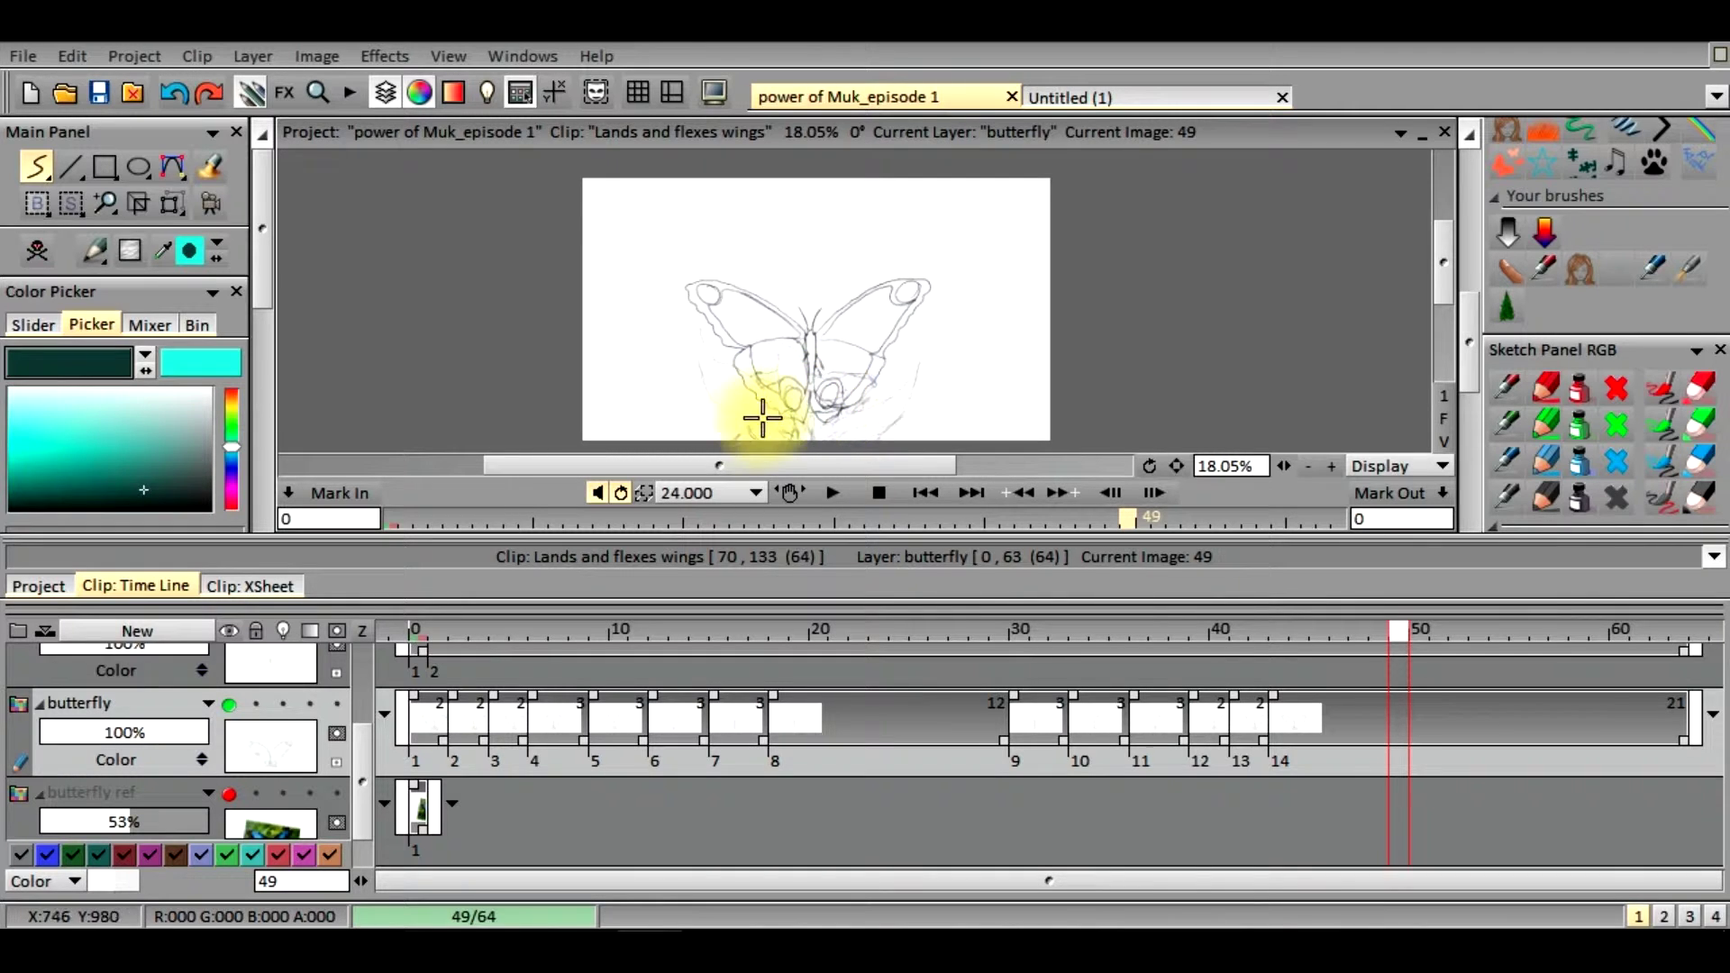
click(828, 497)
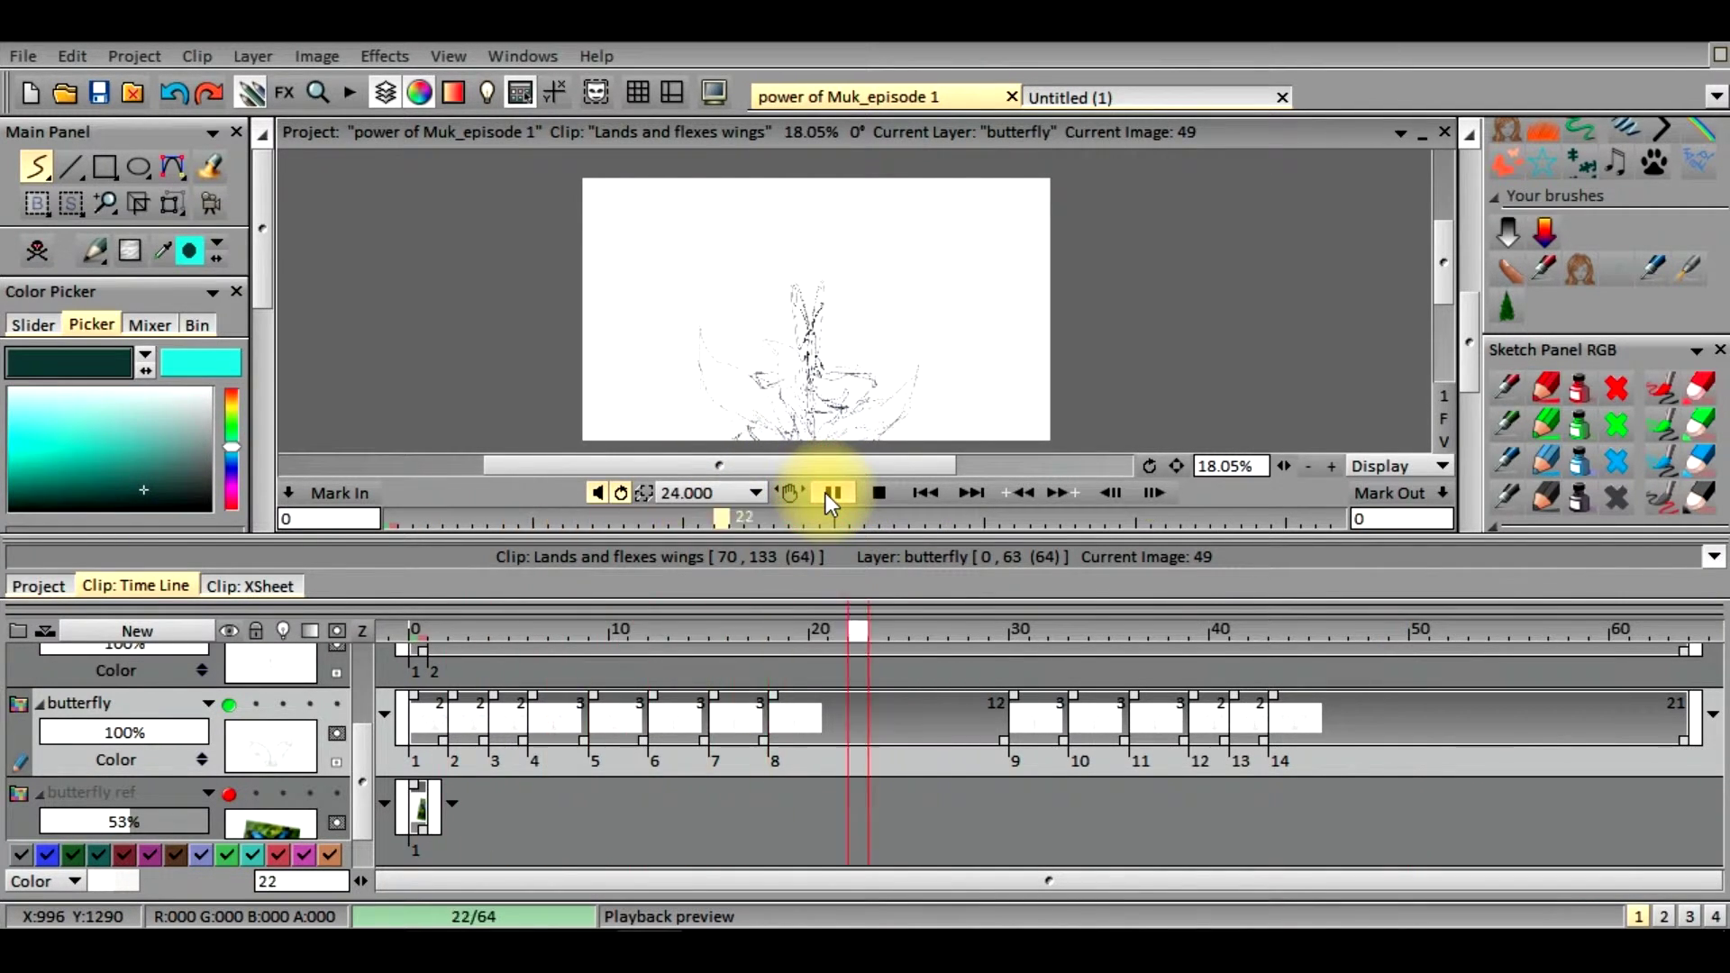
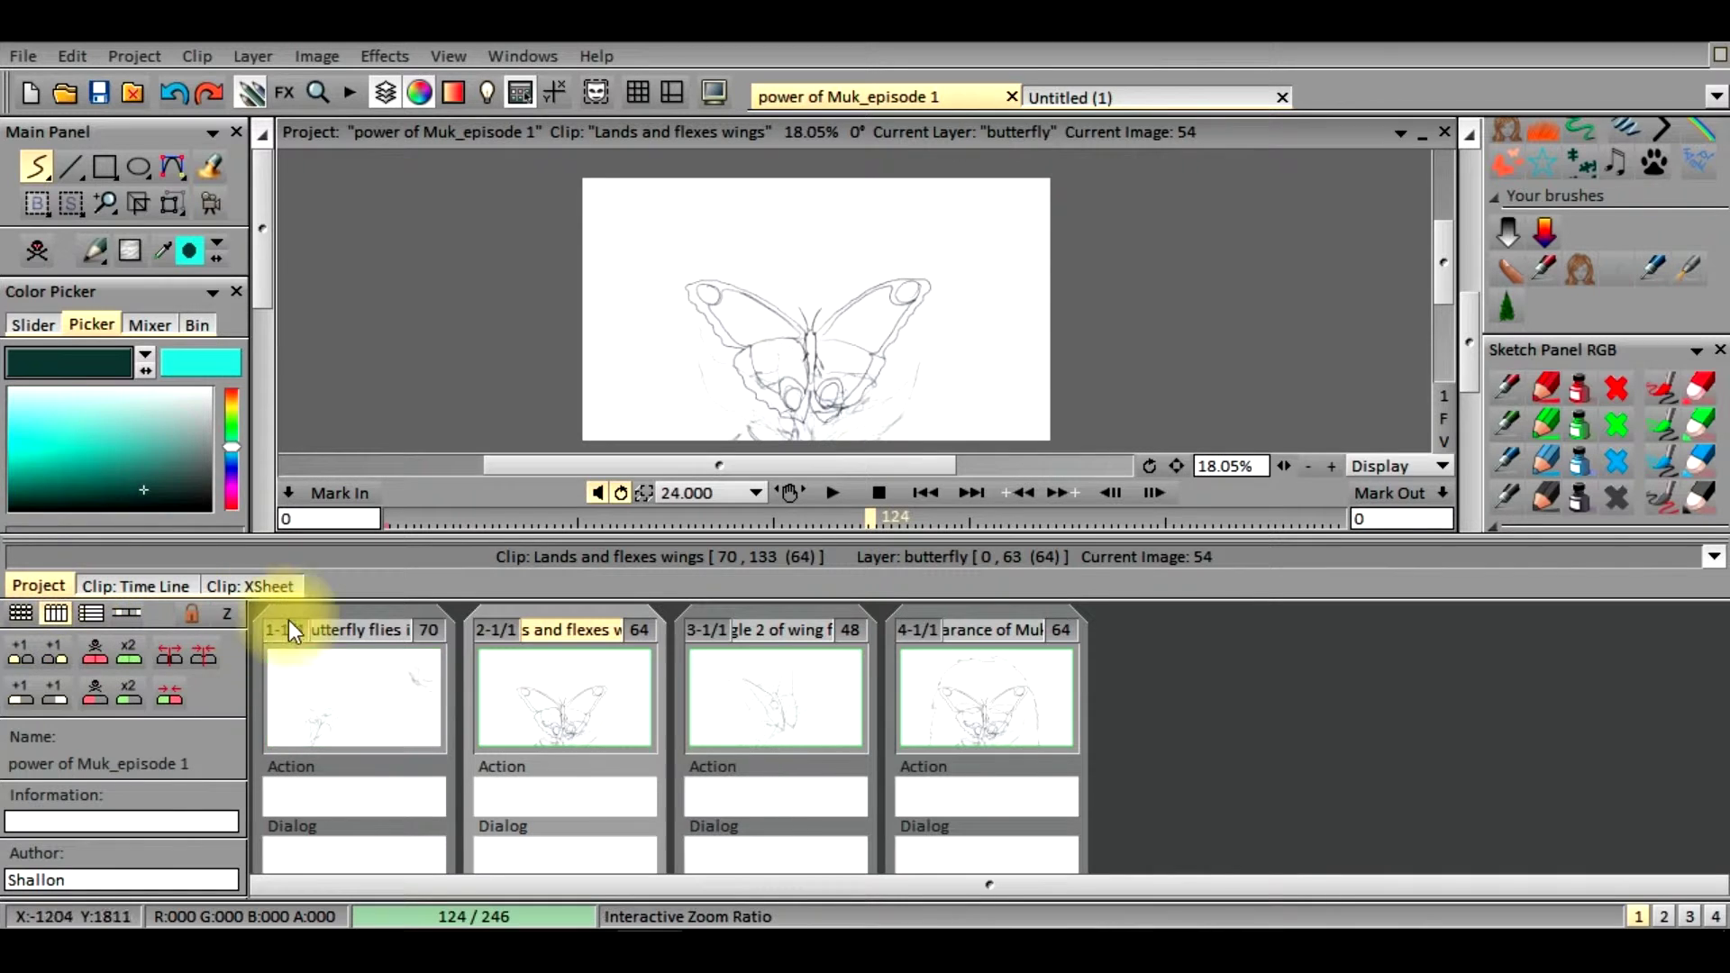
Open the "Angle 2 of wing flex" clip's timeline, play its preview and go back to the first frame.
click(714, 698)
click(137, 587)
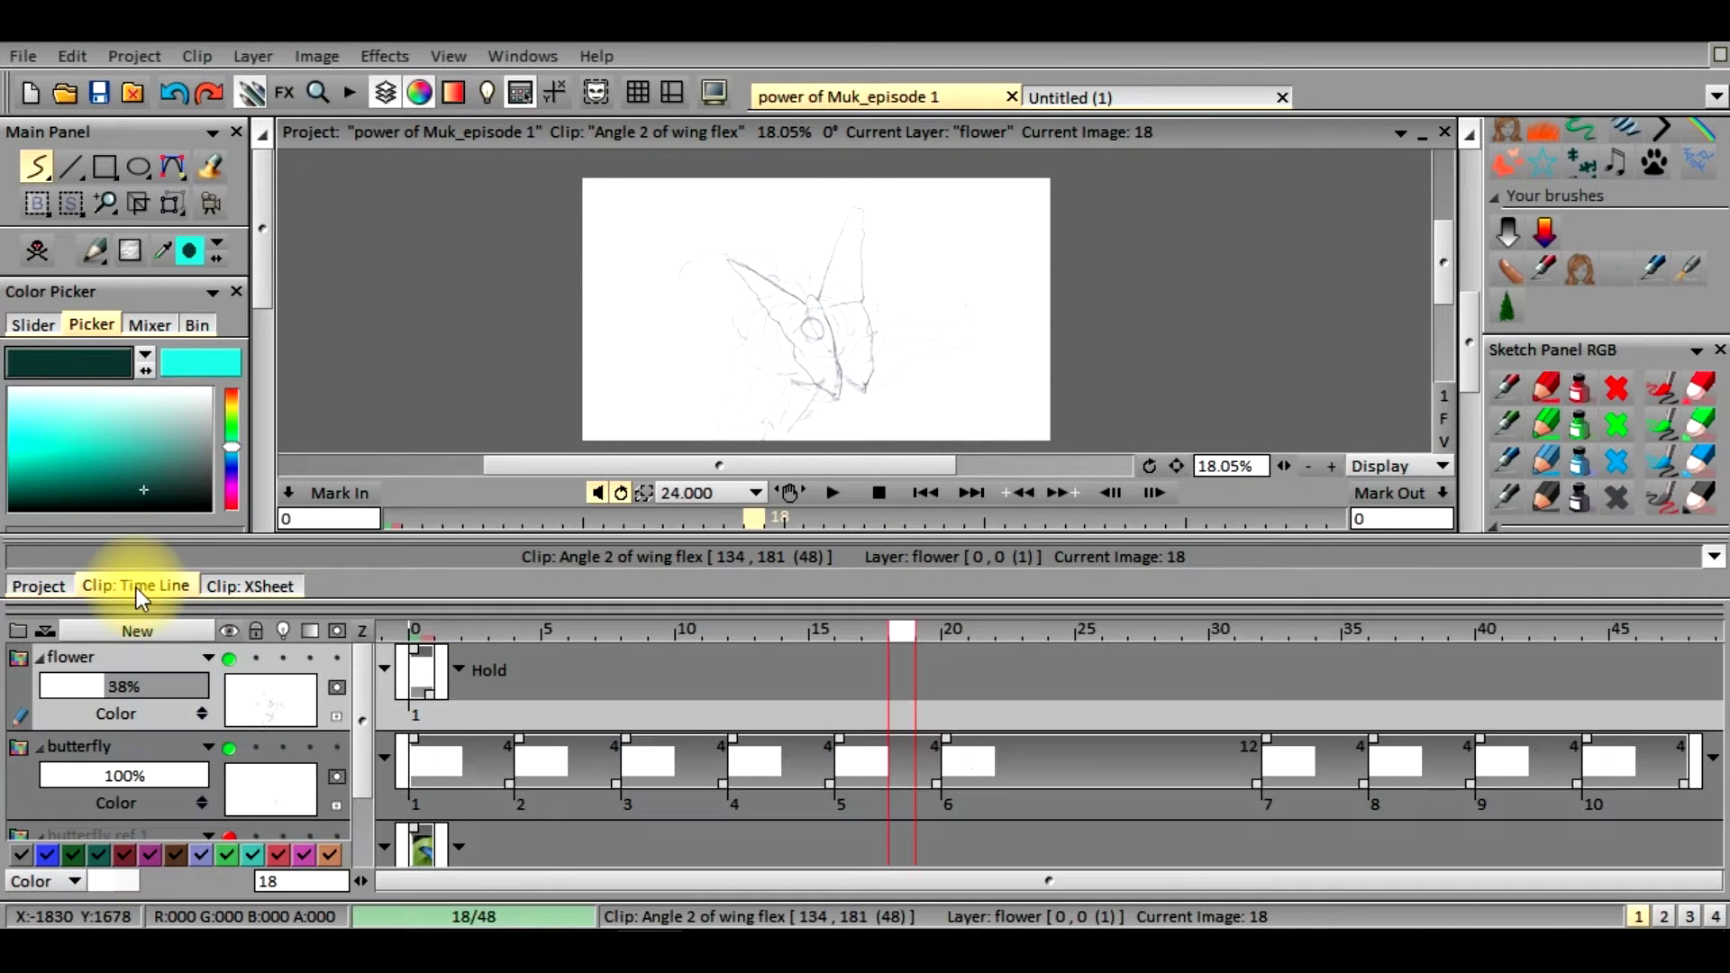
click(831, 494)
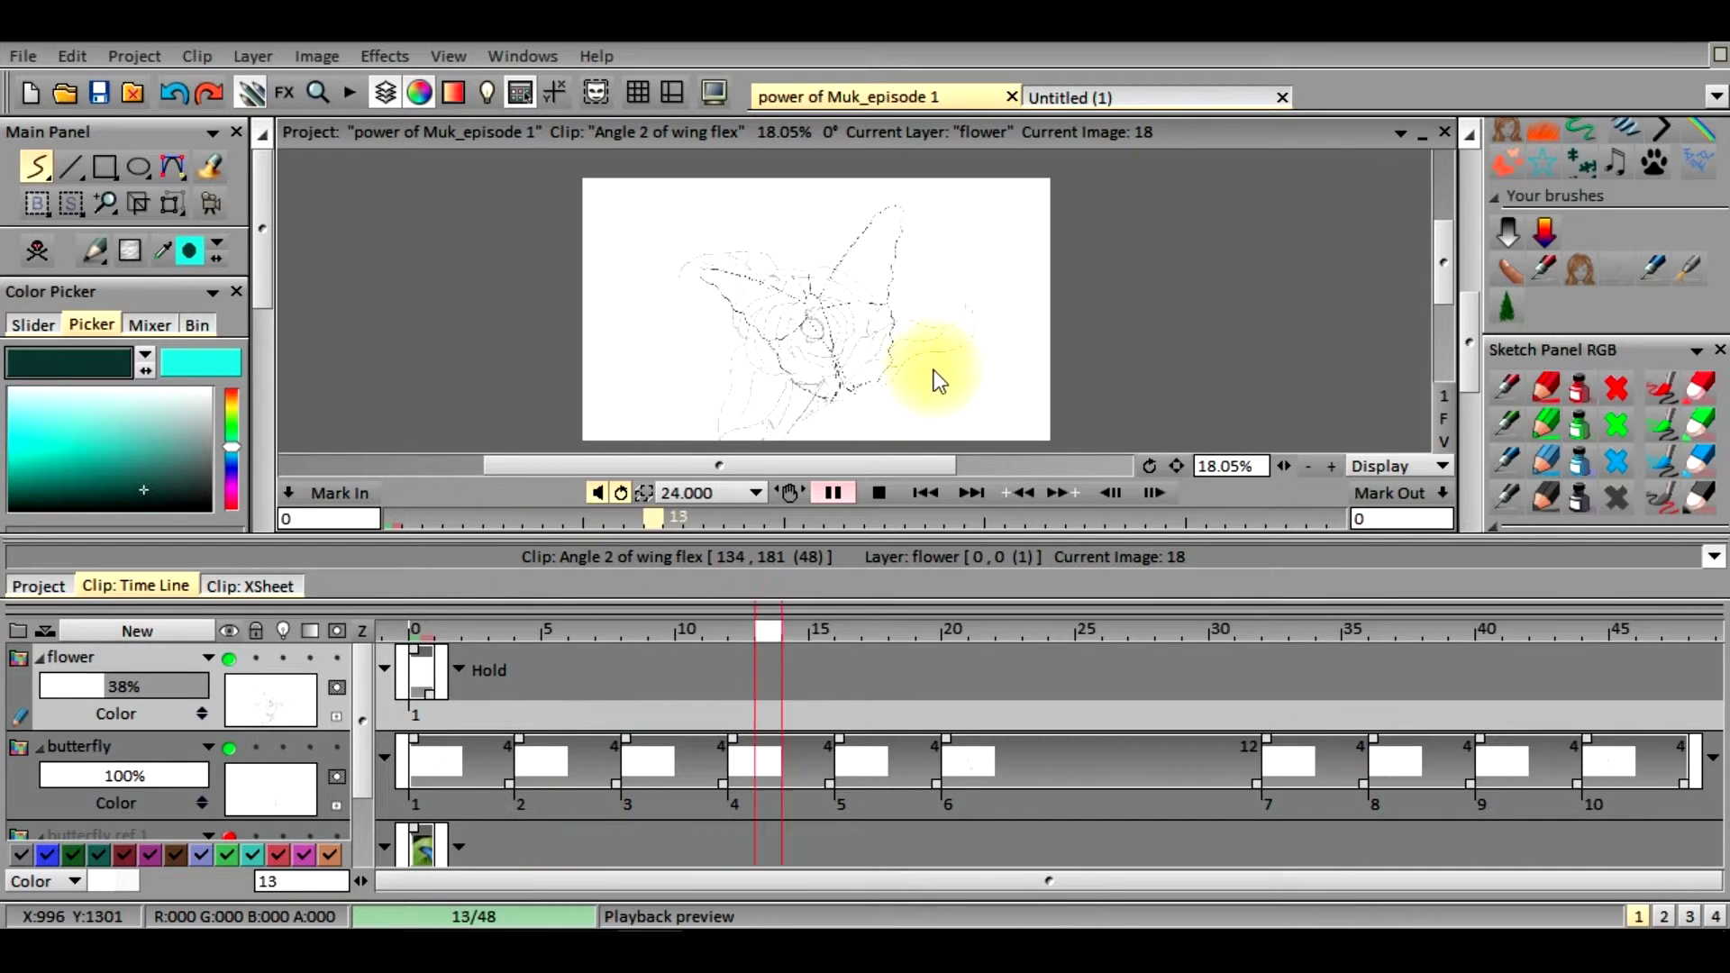
click(835, 492)
click(922, 491)
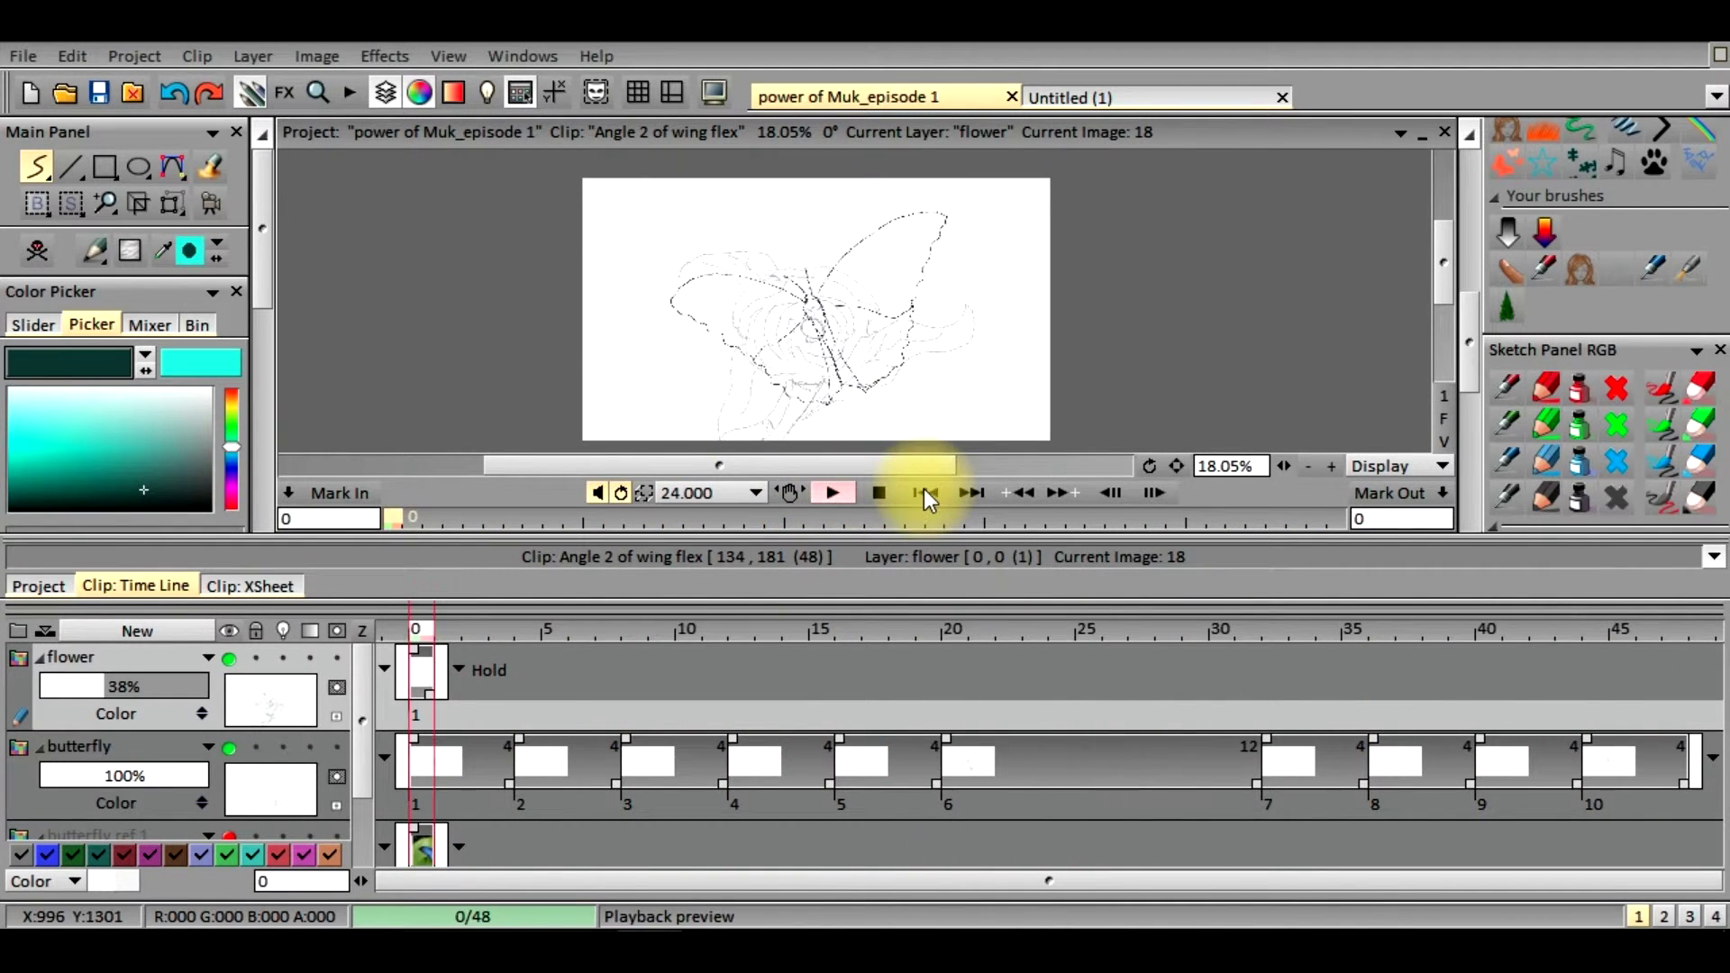
Inspect the layers in the "Appearance of Muk Muk" clip's timeline and return to the project overview.
click(50, 589)
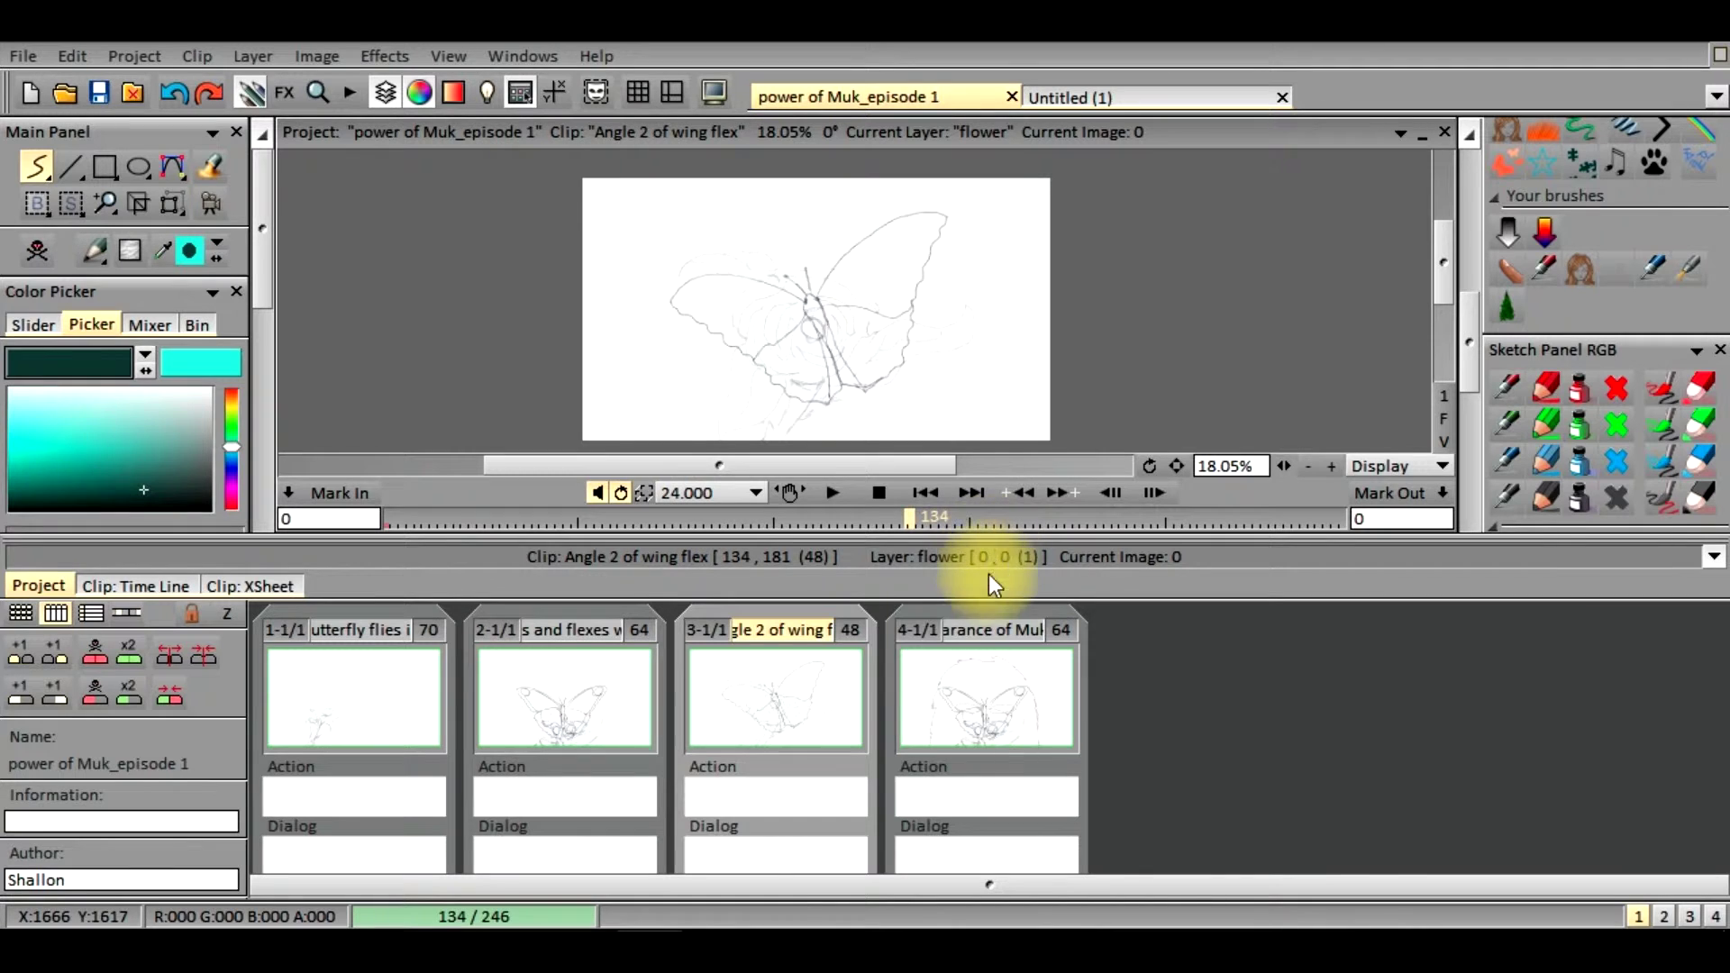
click(942, 672)
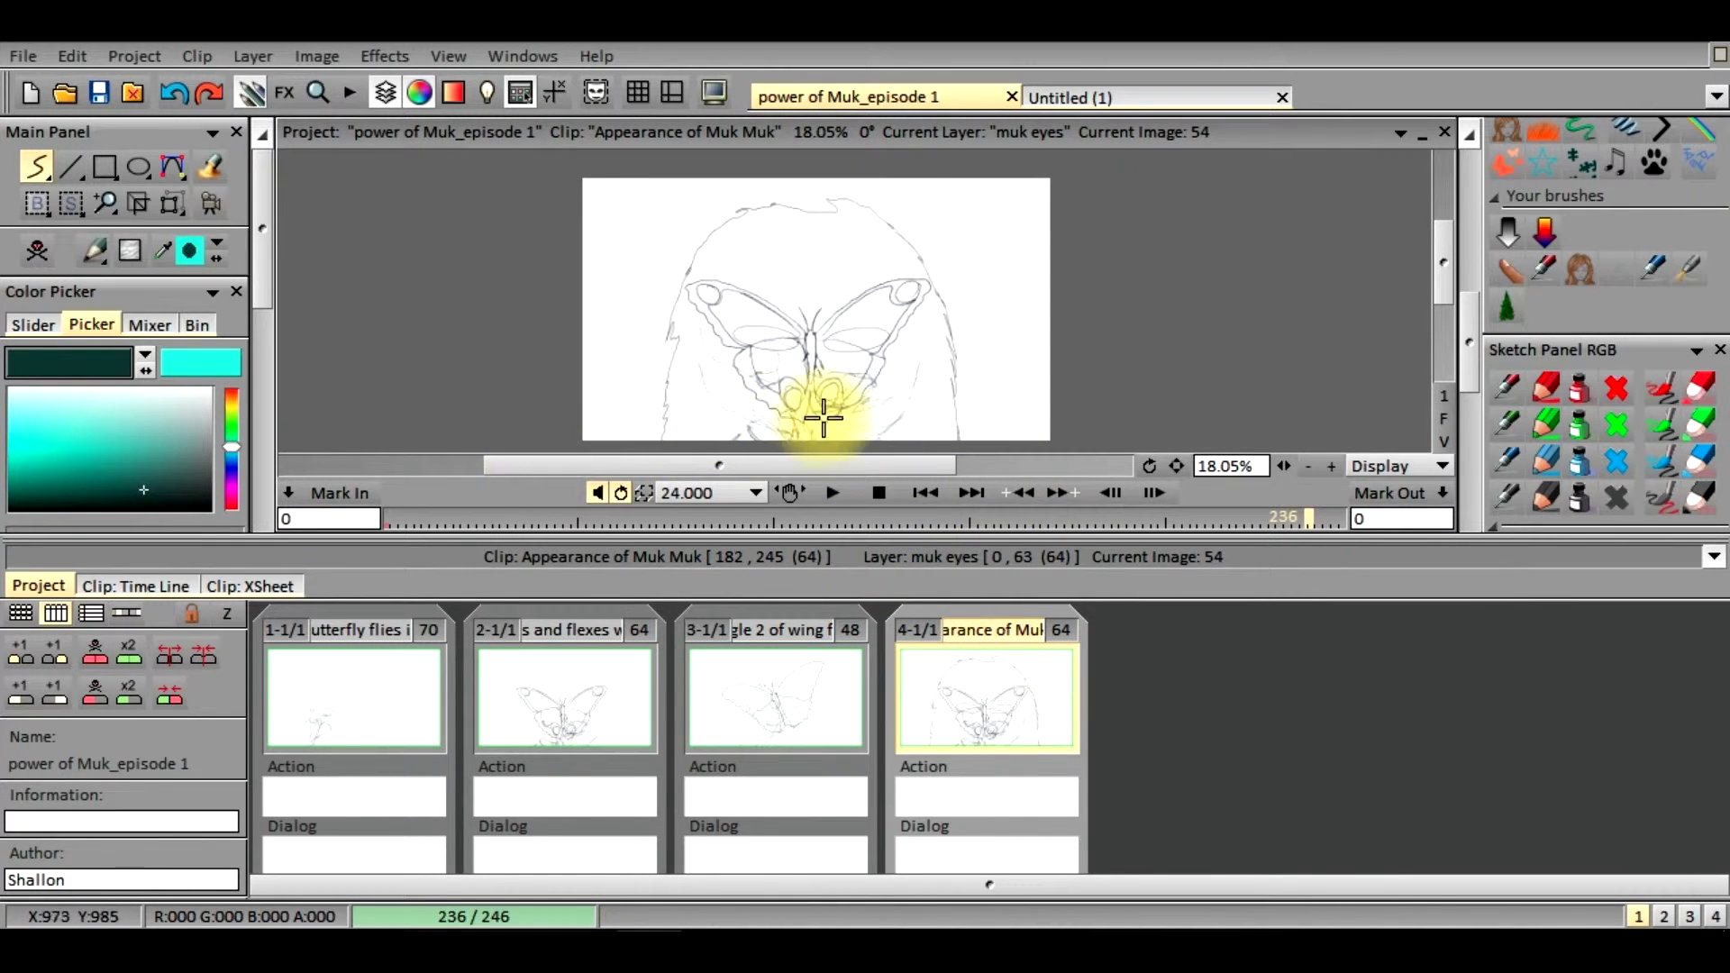
click(131, 585)
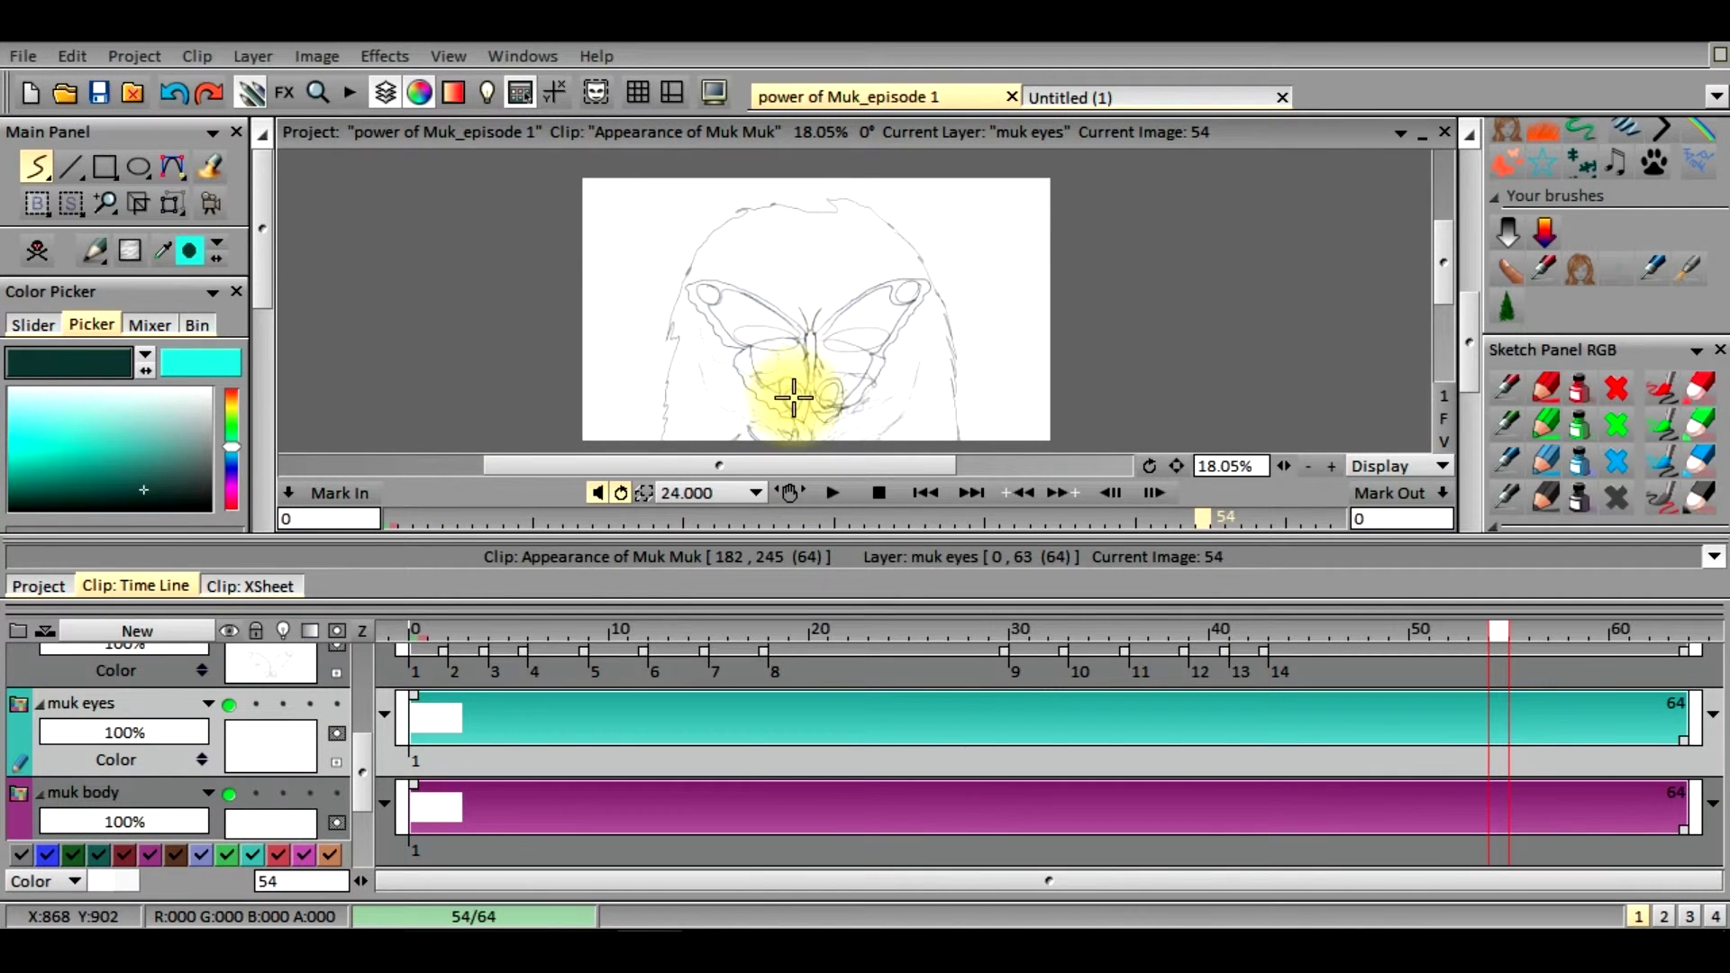
click(25, 587)
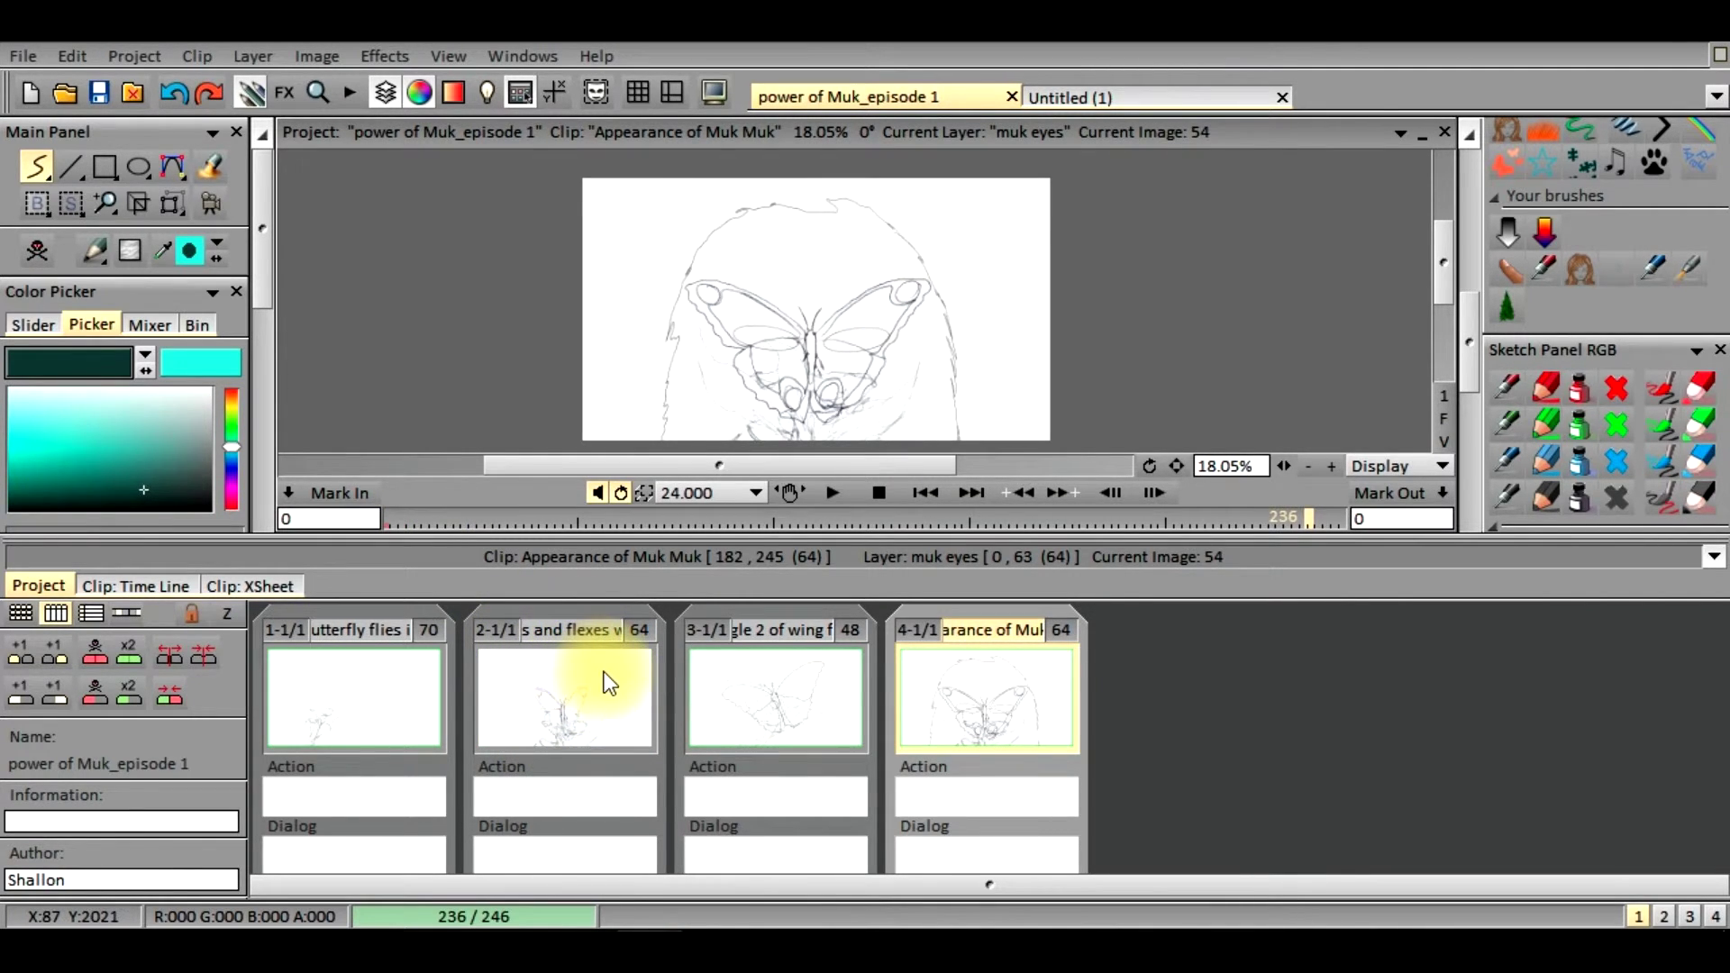
Add an empty scene after the "Appearance of Muk Muk" clip and delete its untitled clip.
click(550, 674)
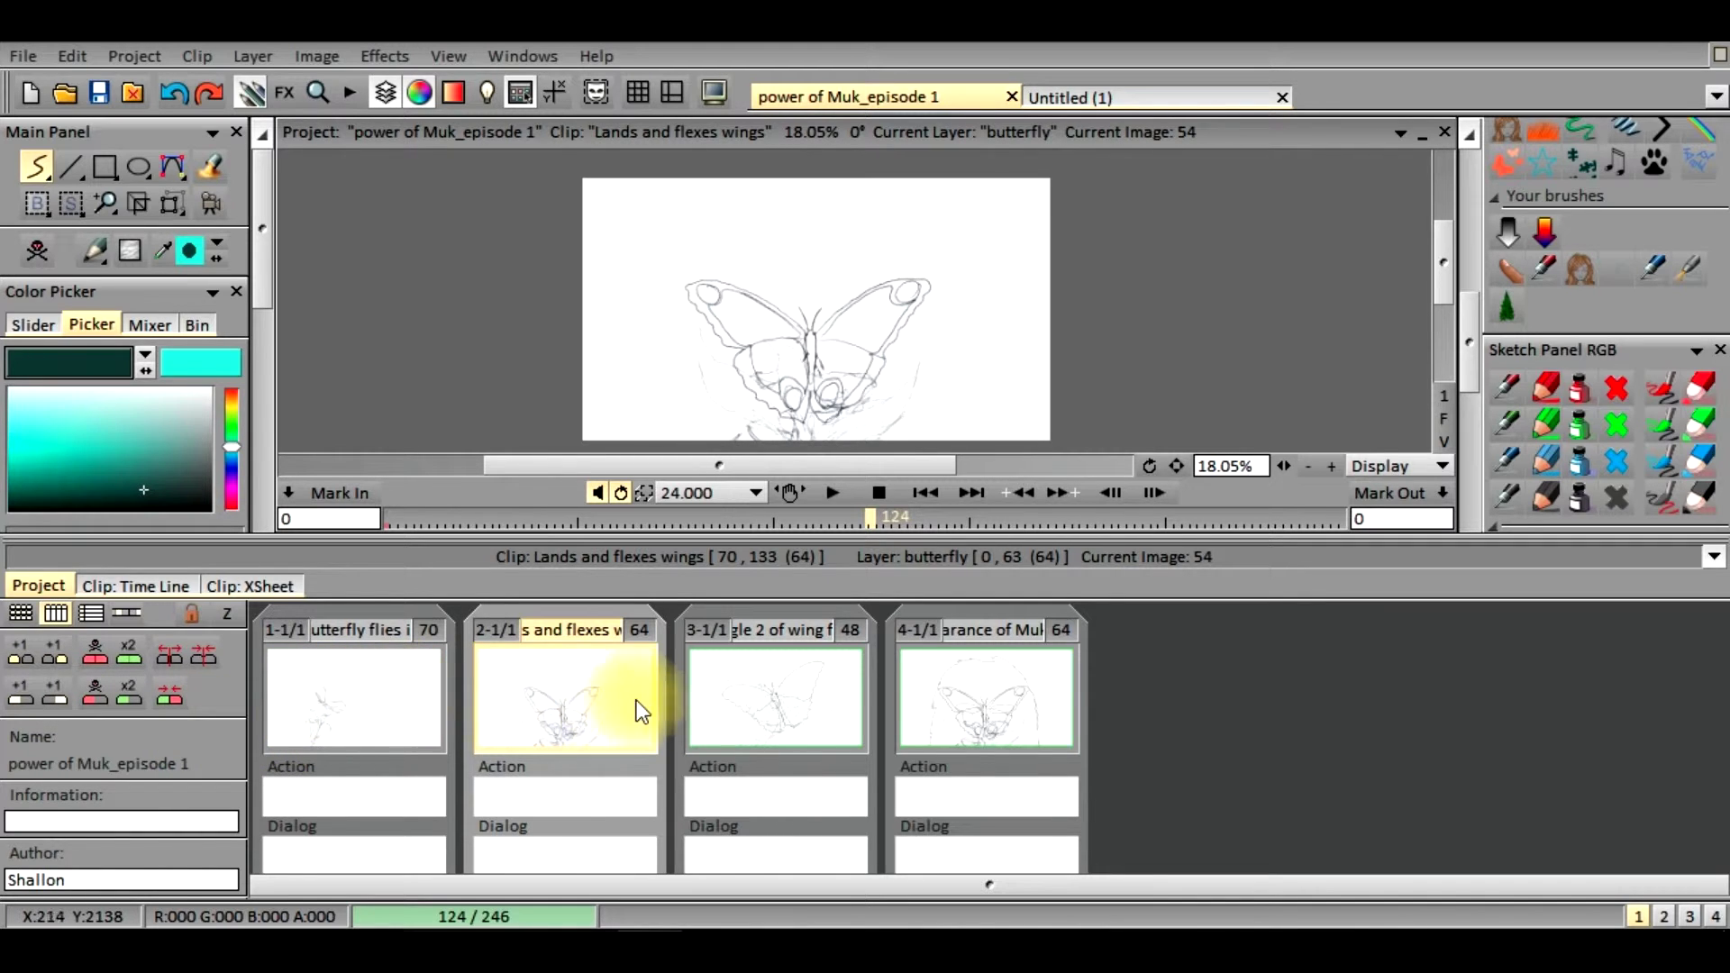
click(906, 690)
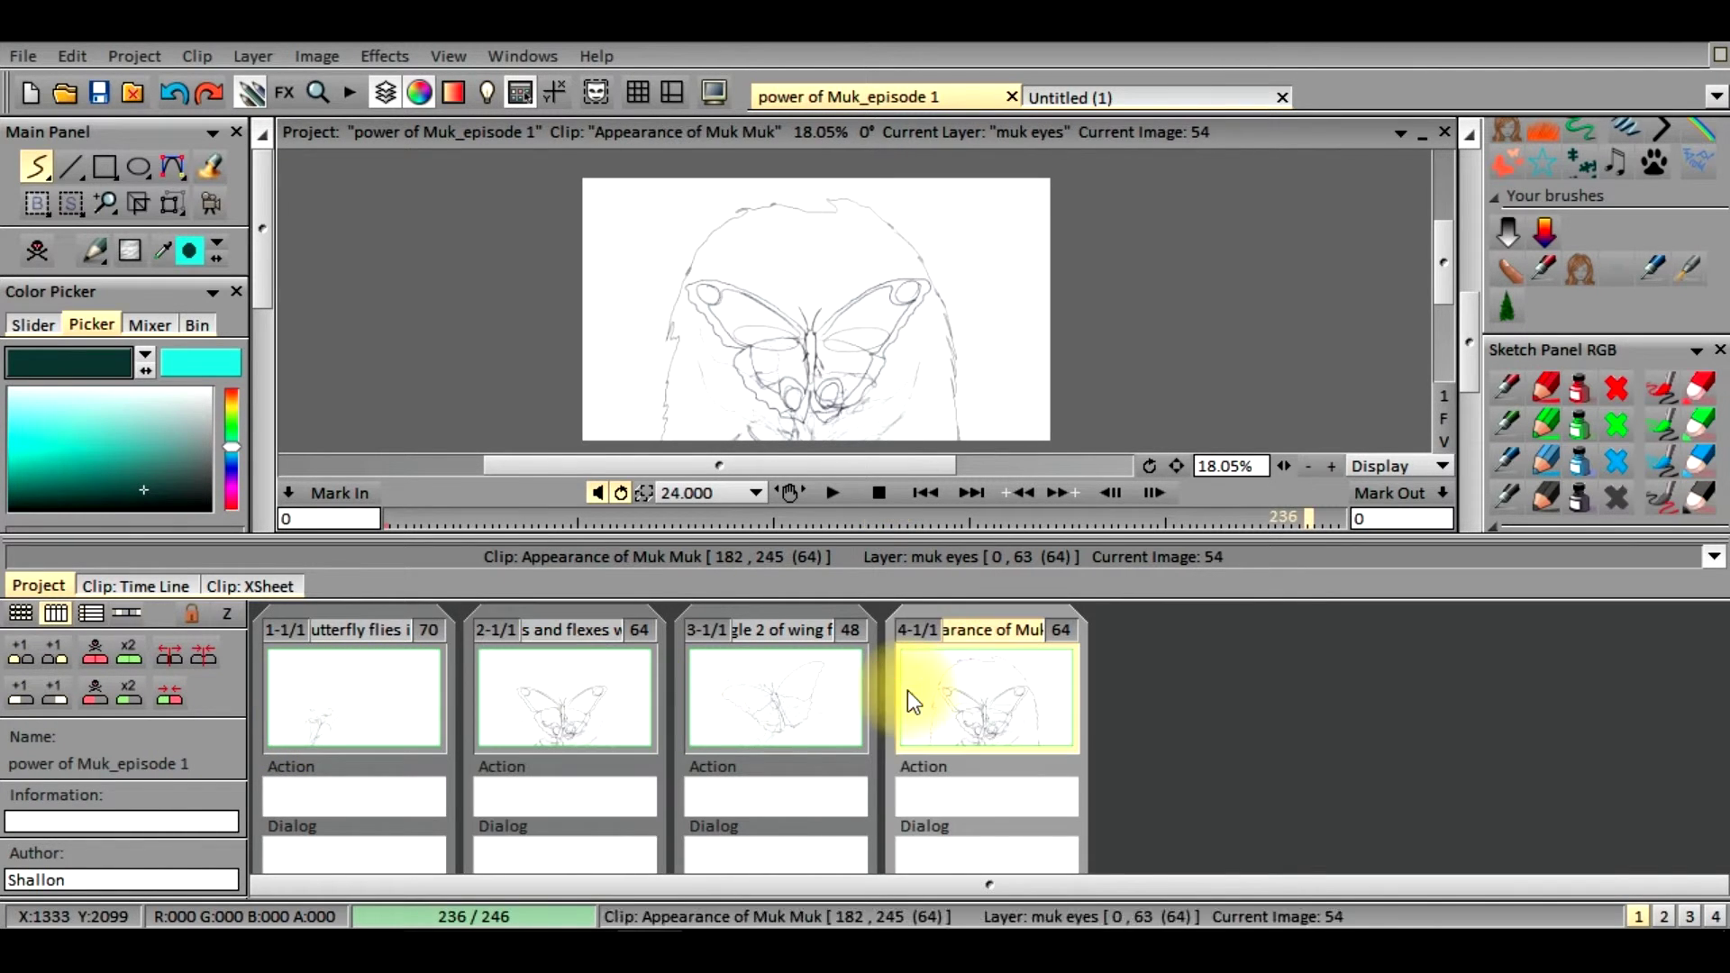
click(56, 658)
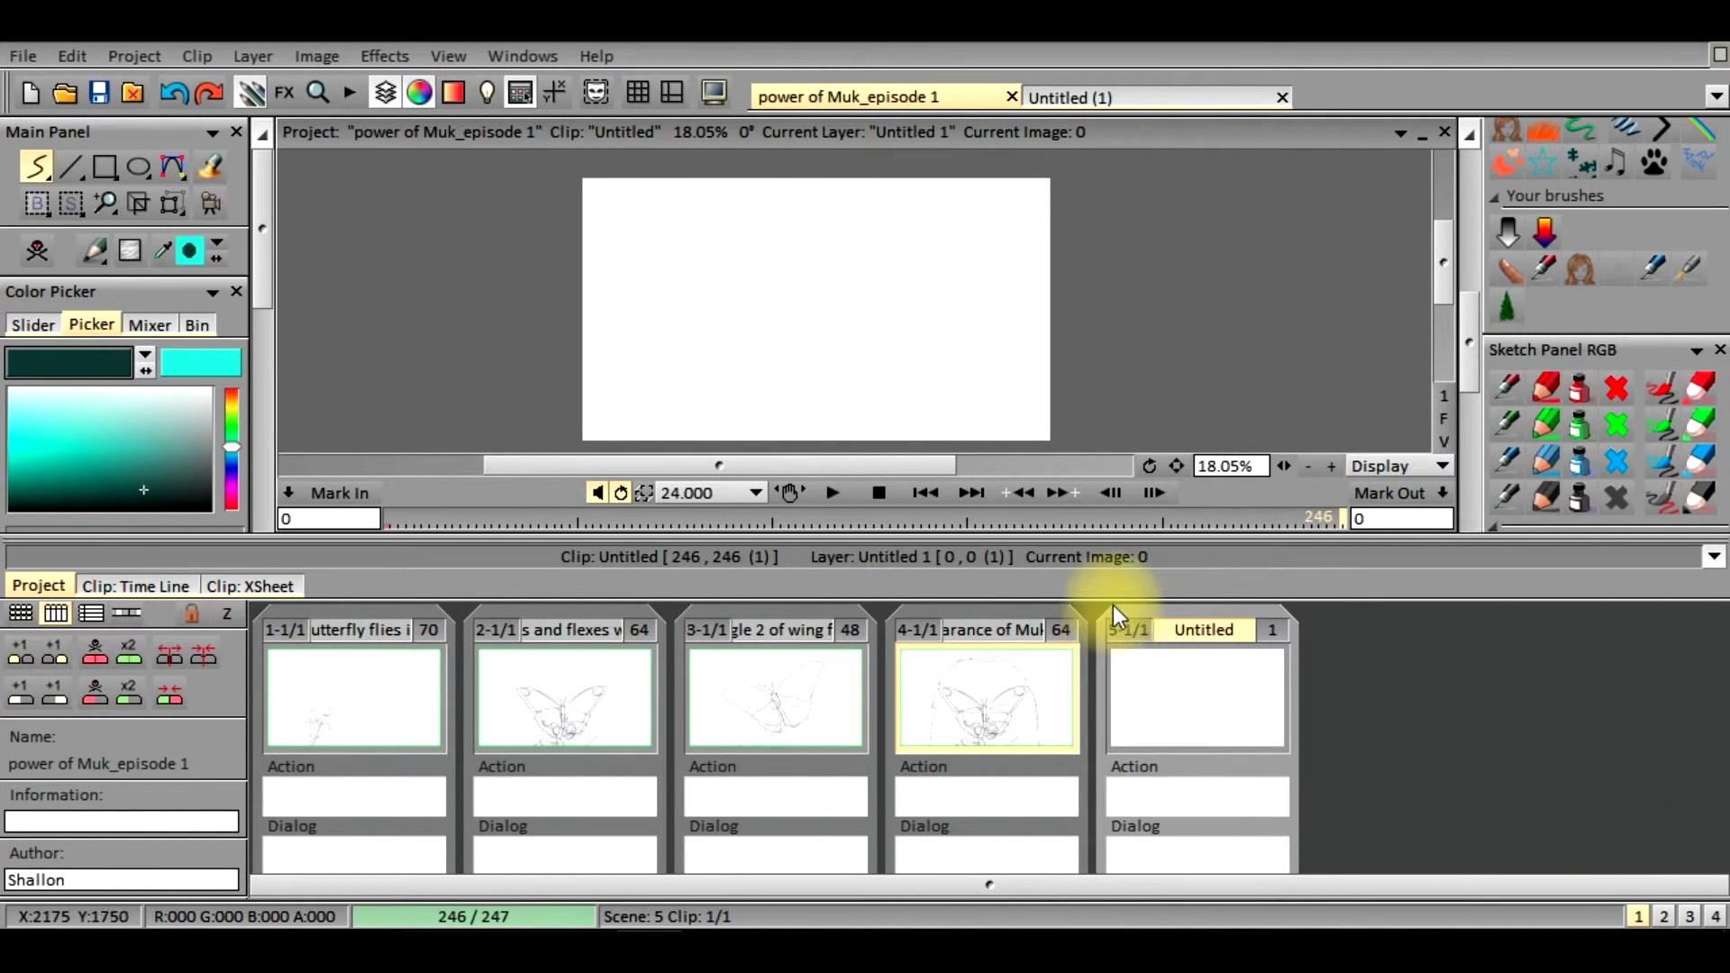
right_click(1122, 682)
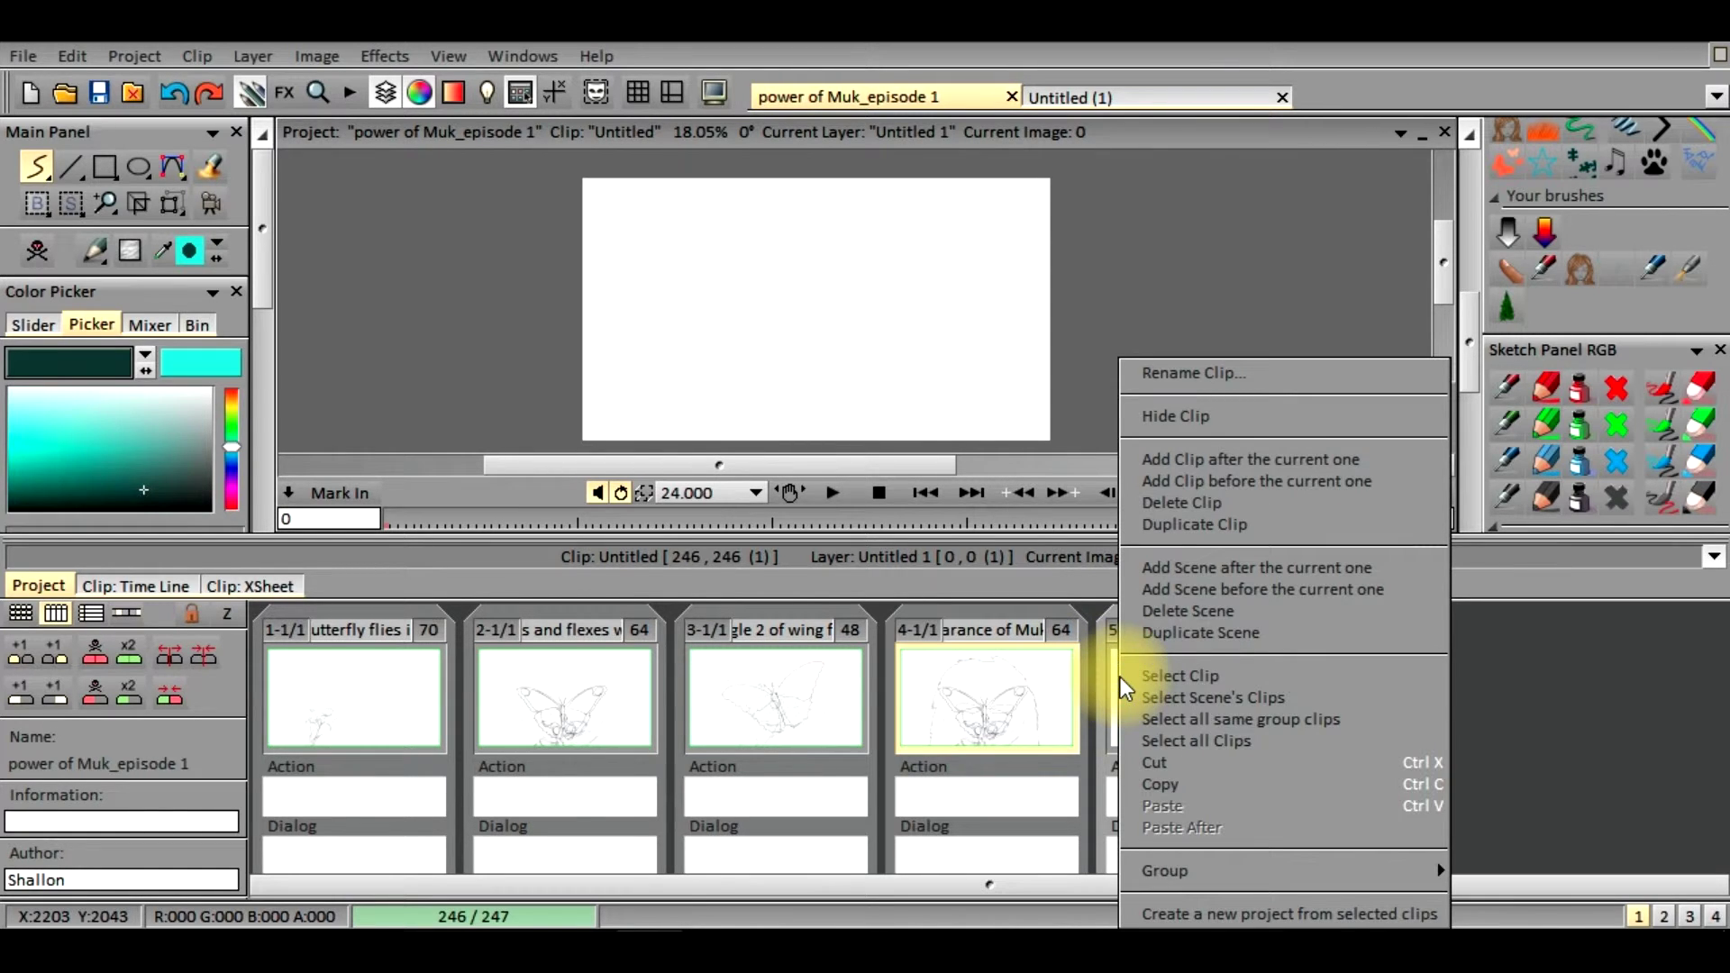
click(1142, 502)
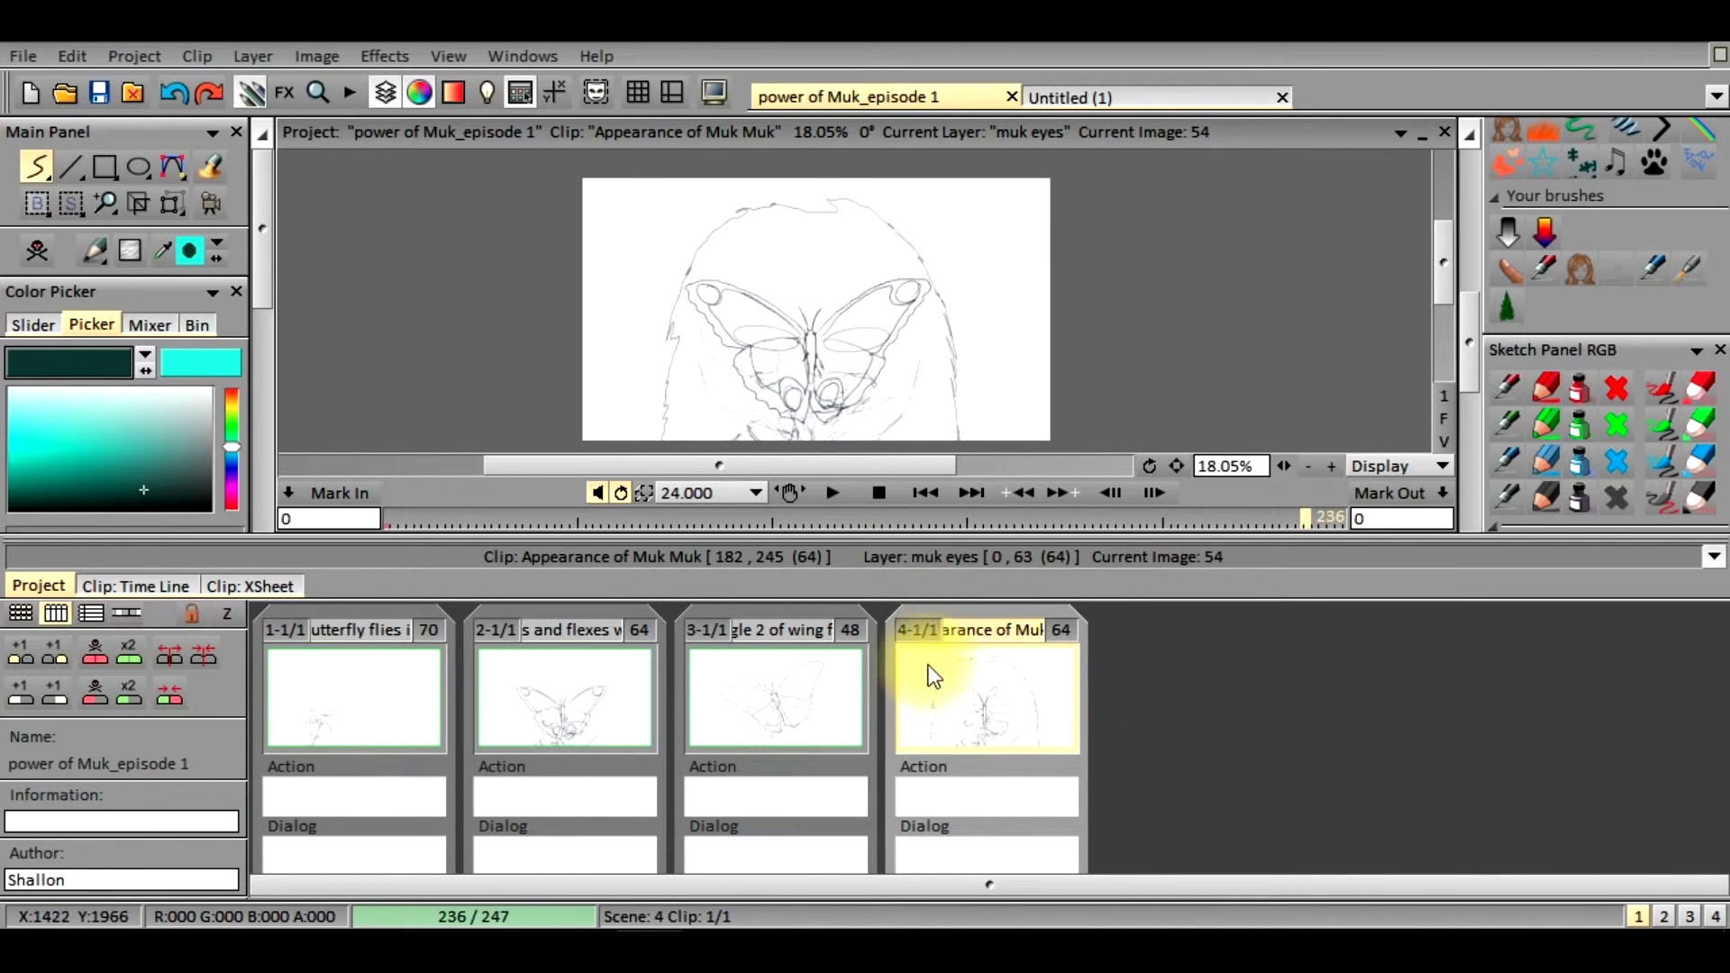
Duplicate the "Lands and flexes wings" scene and move the copy after the "Angle 2 of wing flex" scene.
click(996, 721)
click(580, 711)
right_click(580, 712)
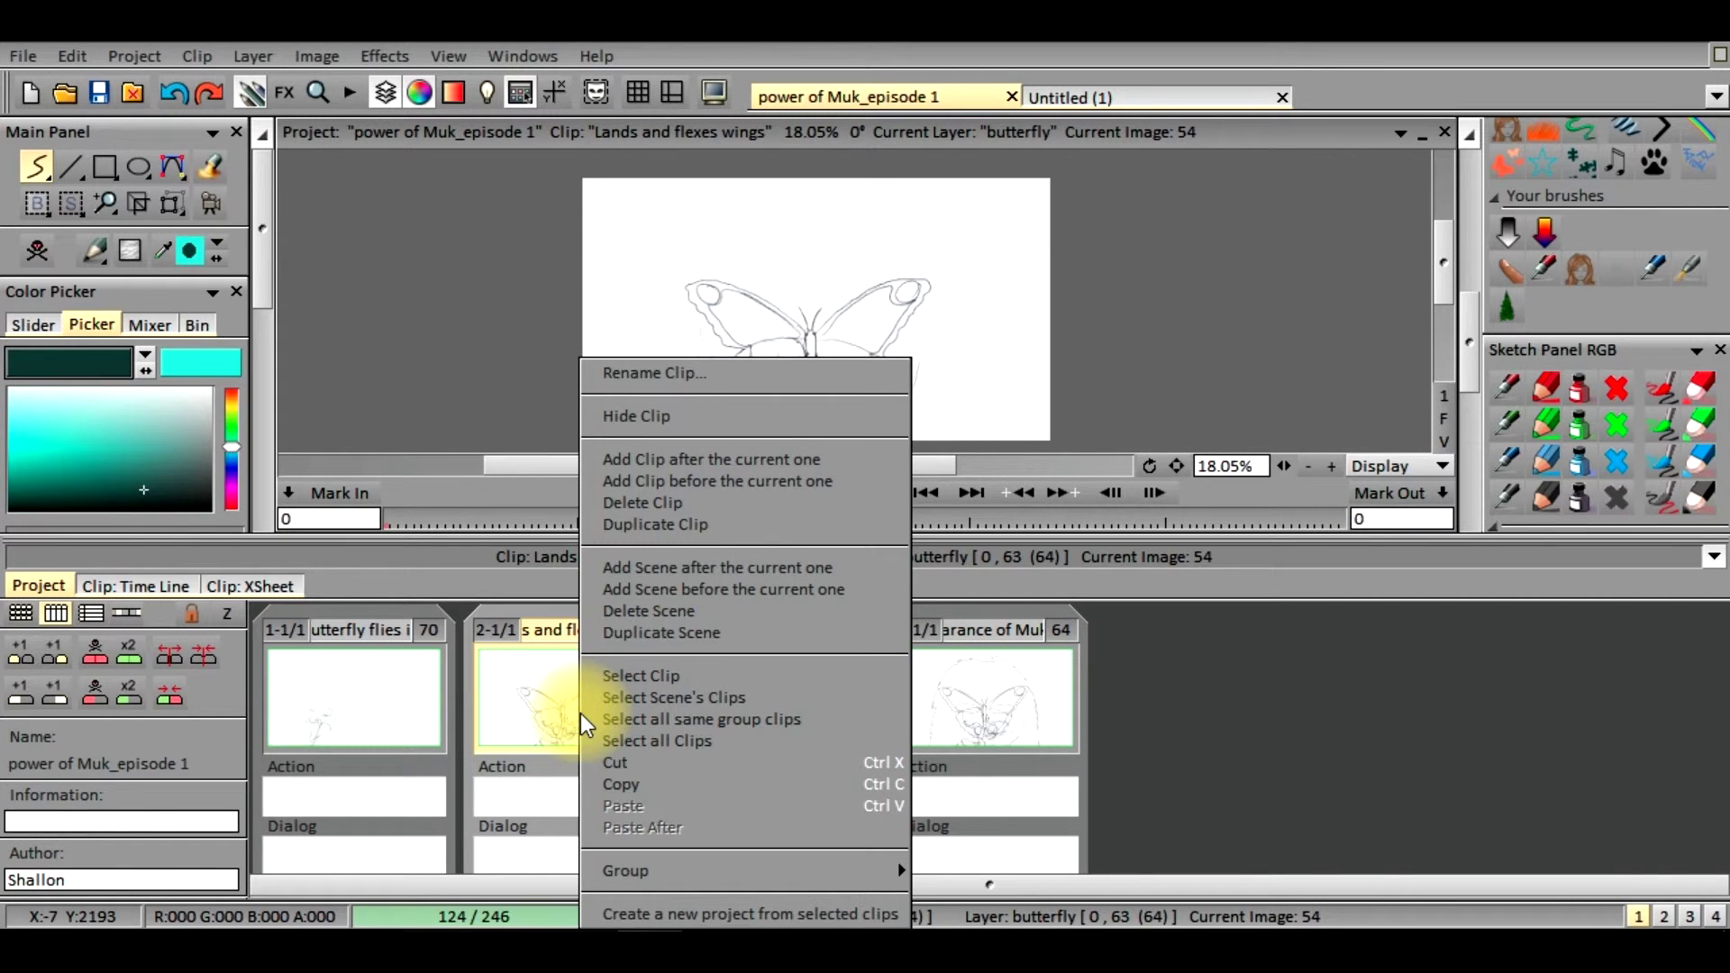
click(636, 631)
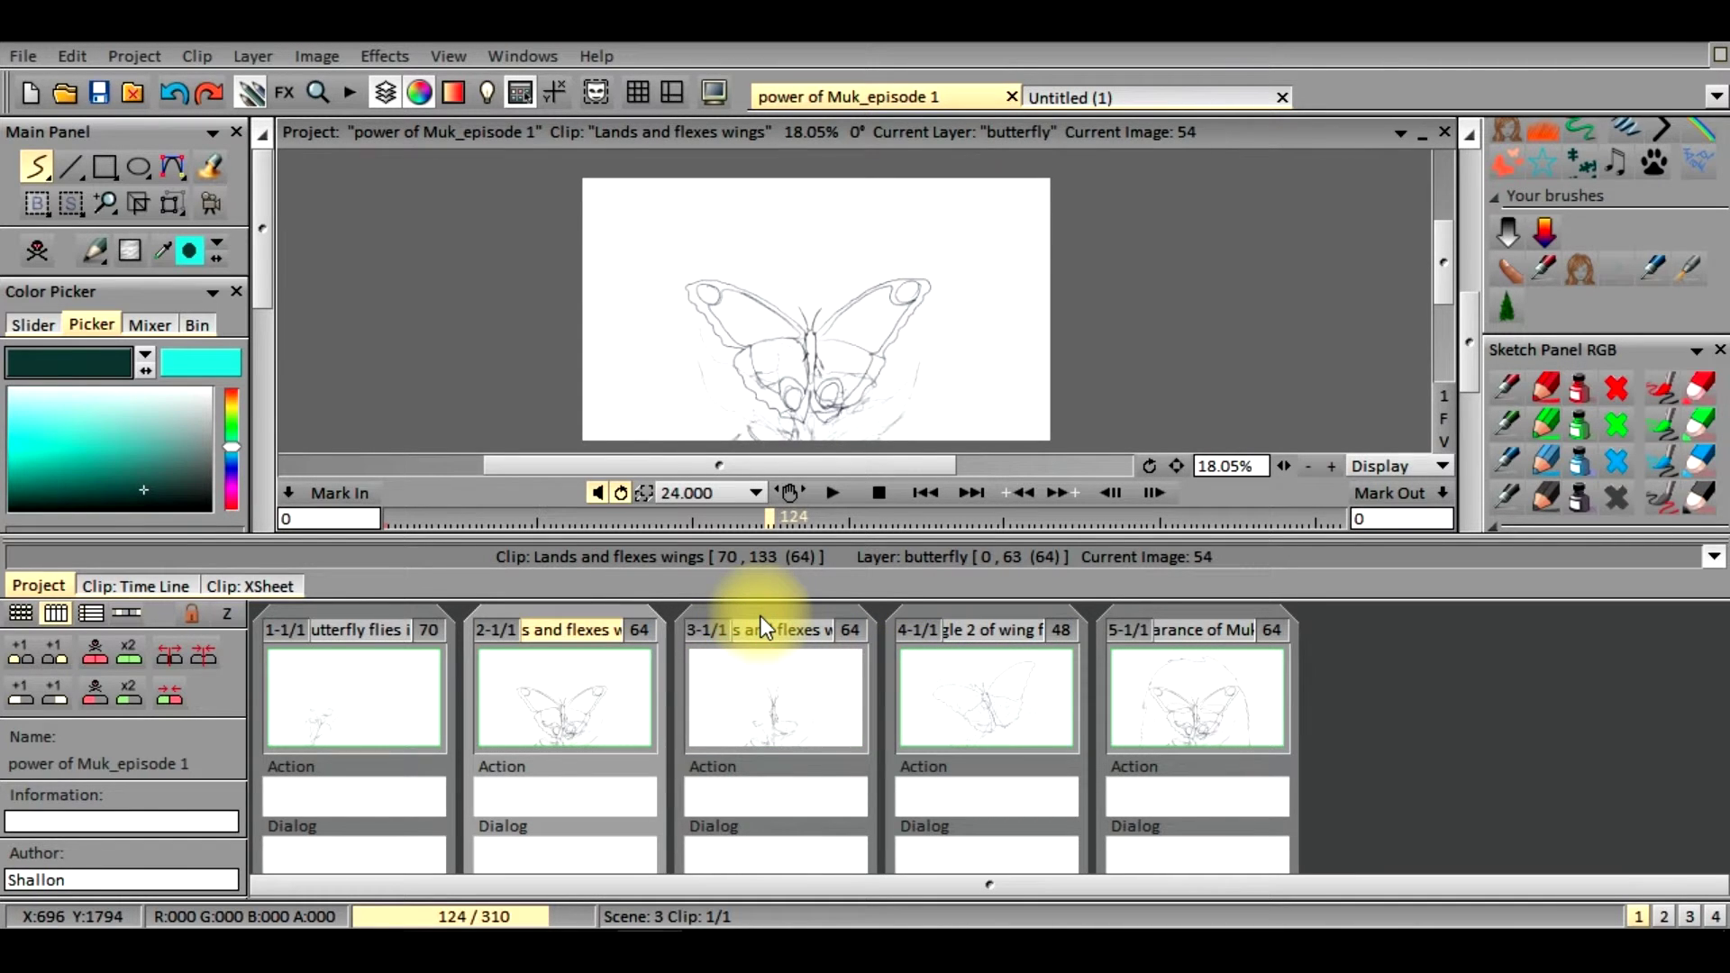
drag(764, 634, 988, 652)
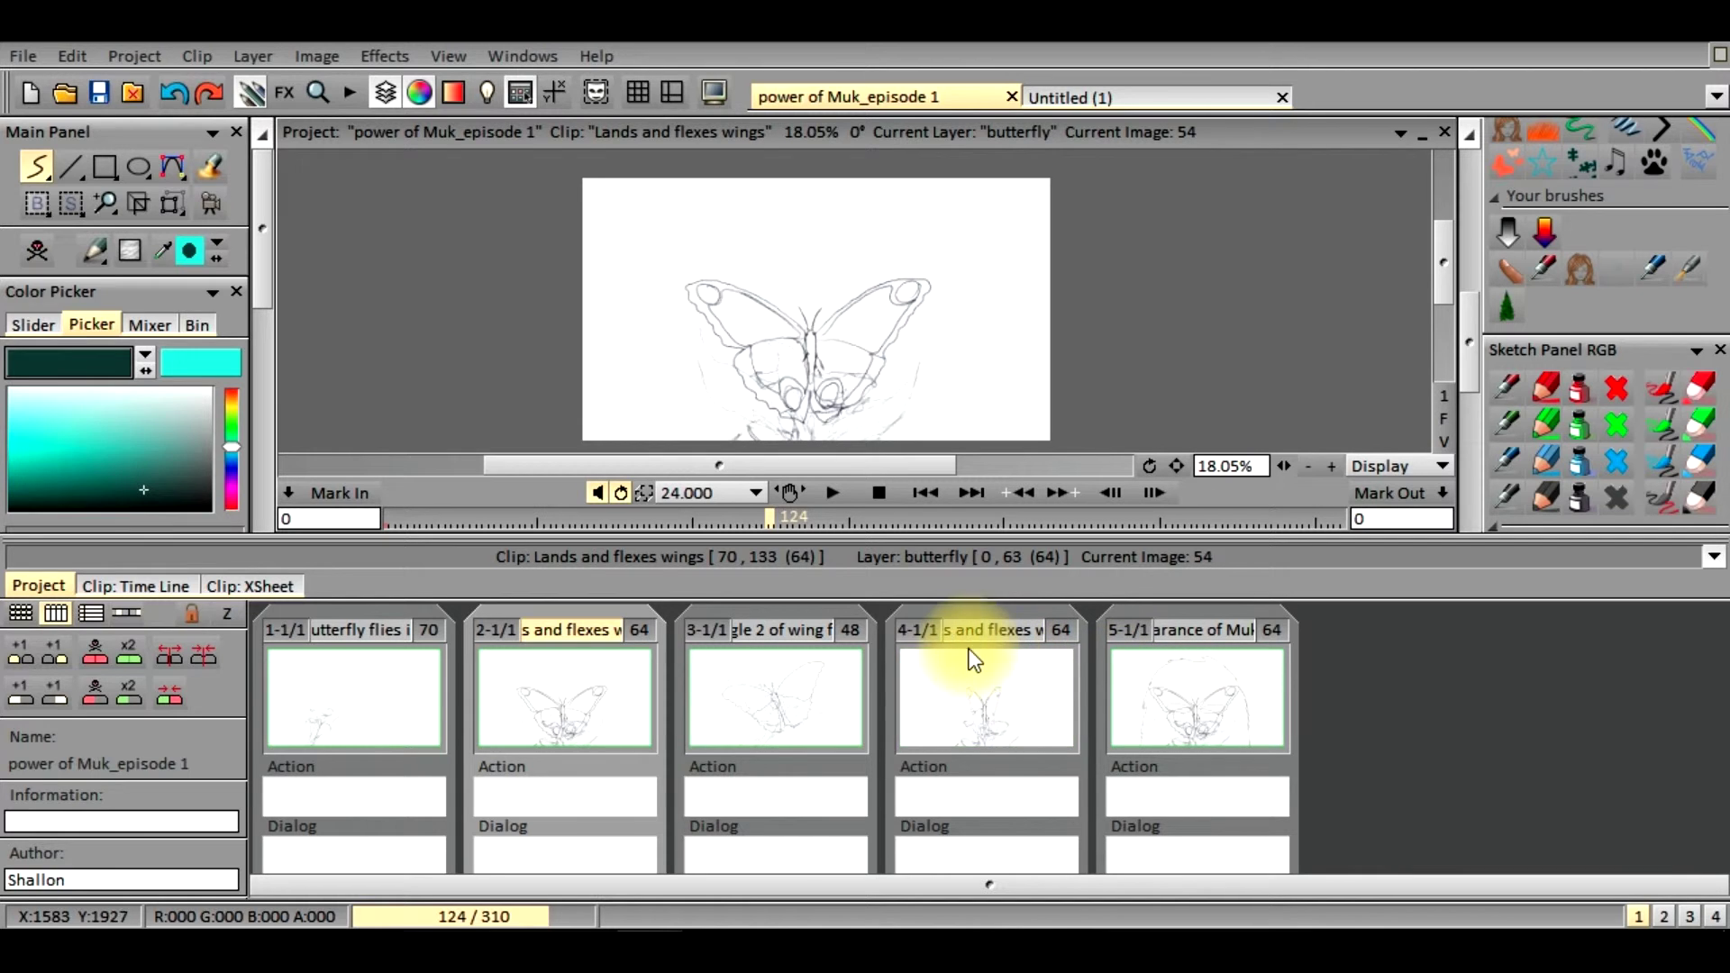
Duplicate the "Lands and flexes wings" clip inside scene 4 and delete that whole scene.
click(962, 687)
right_click(961, 690)
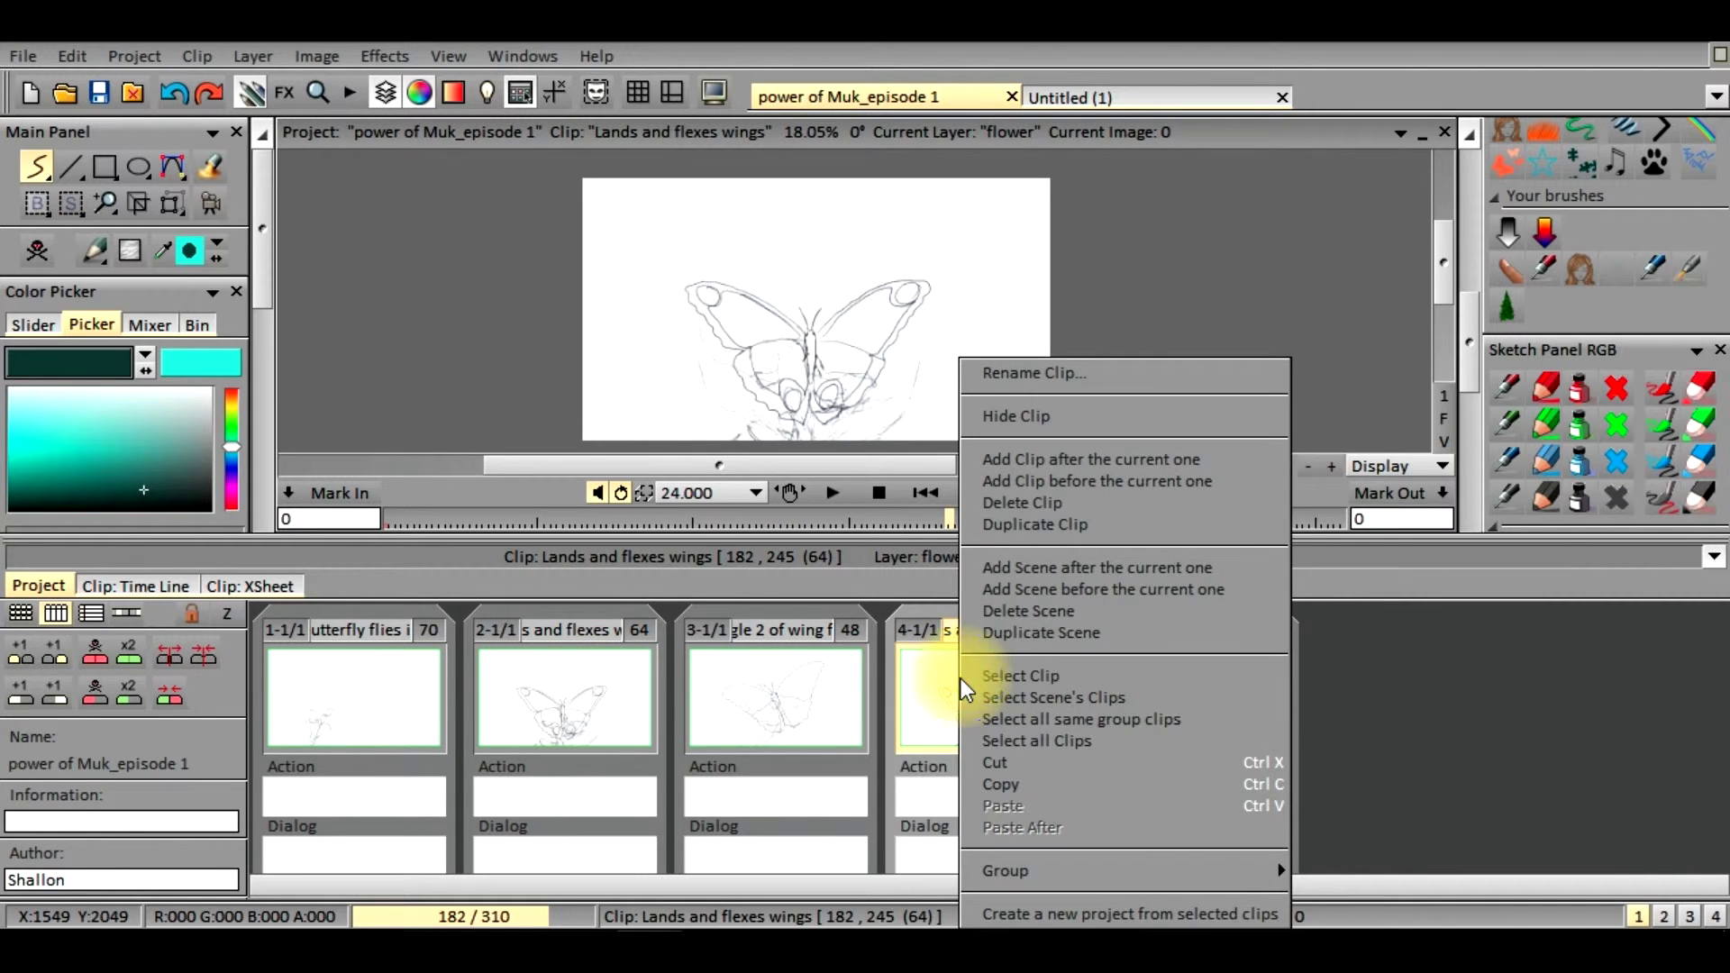
click(1002, 521)
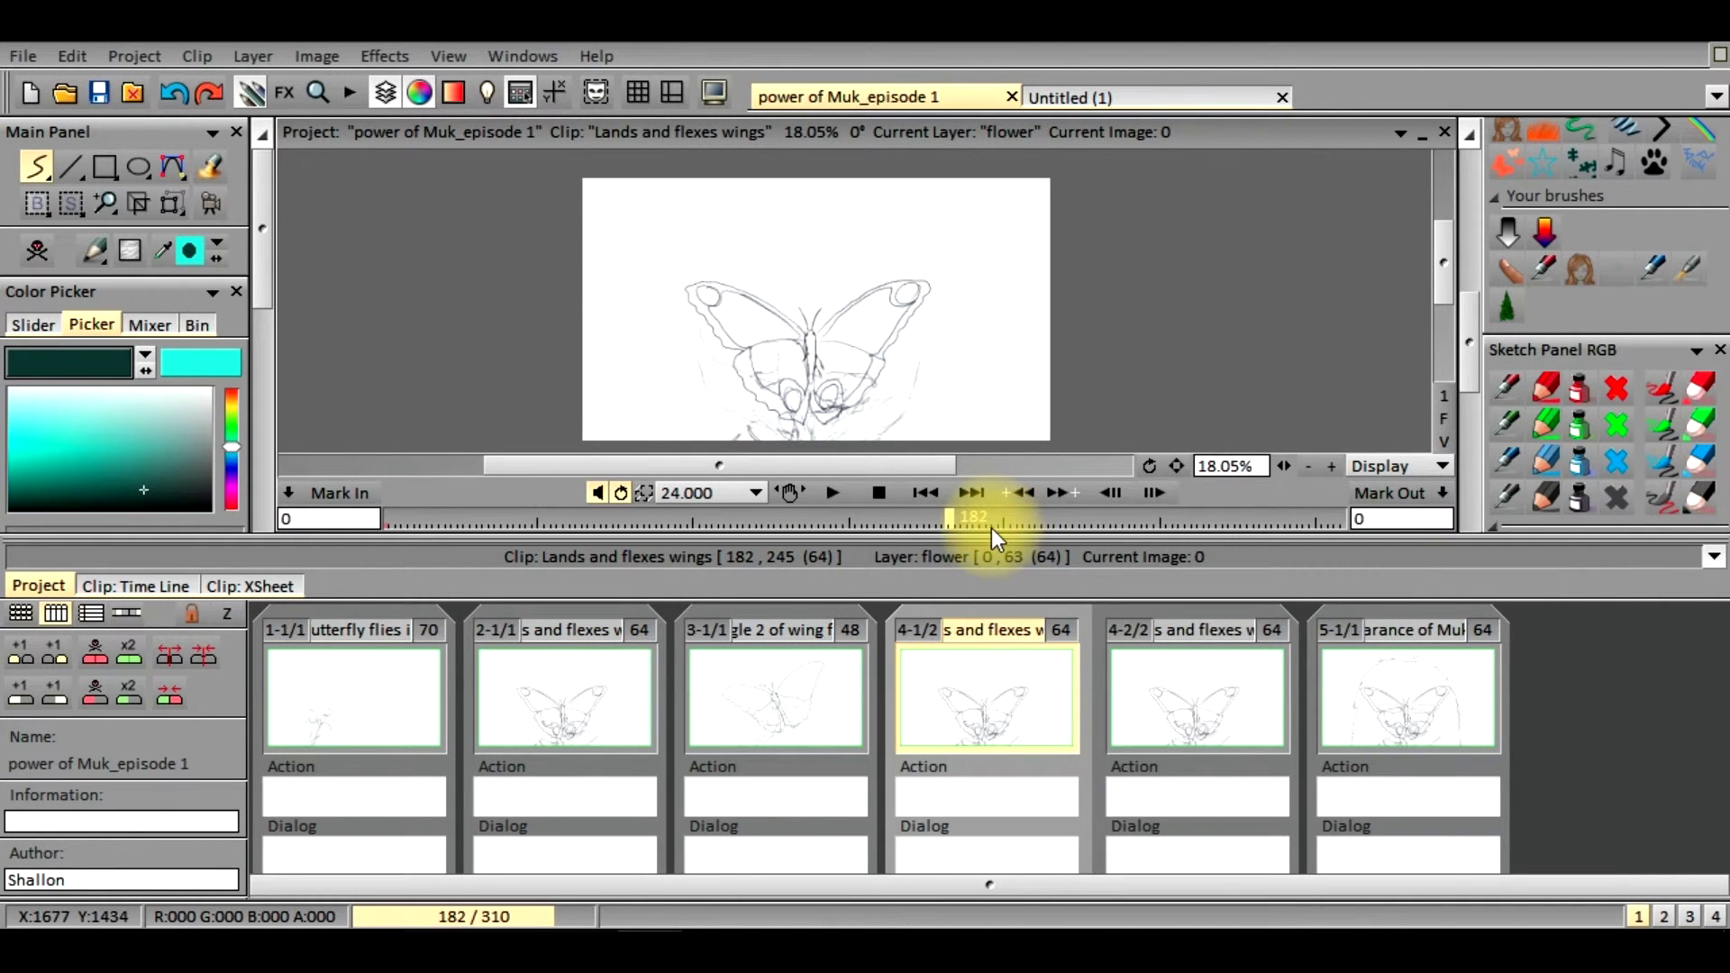
right_click(984, 667)
click(1007, 619)
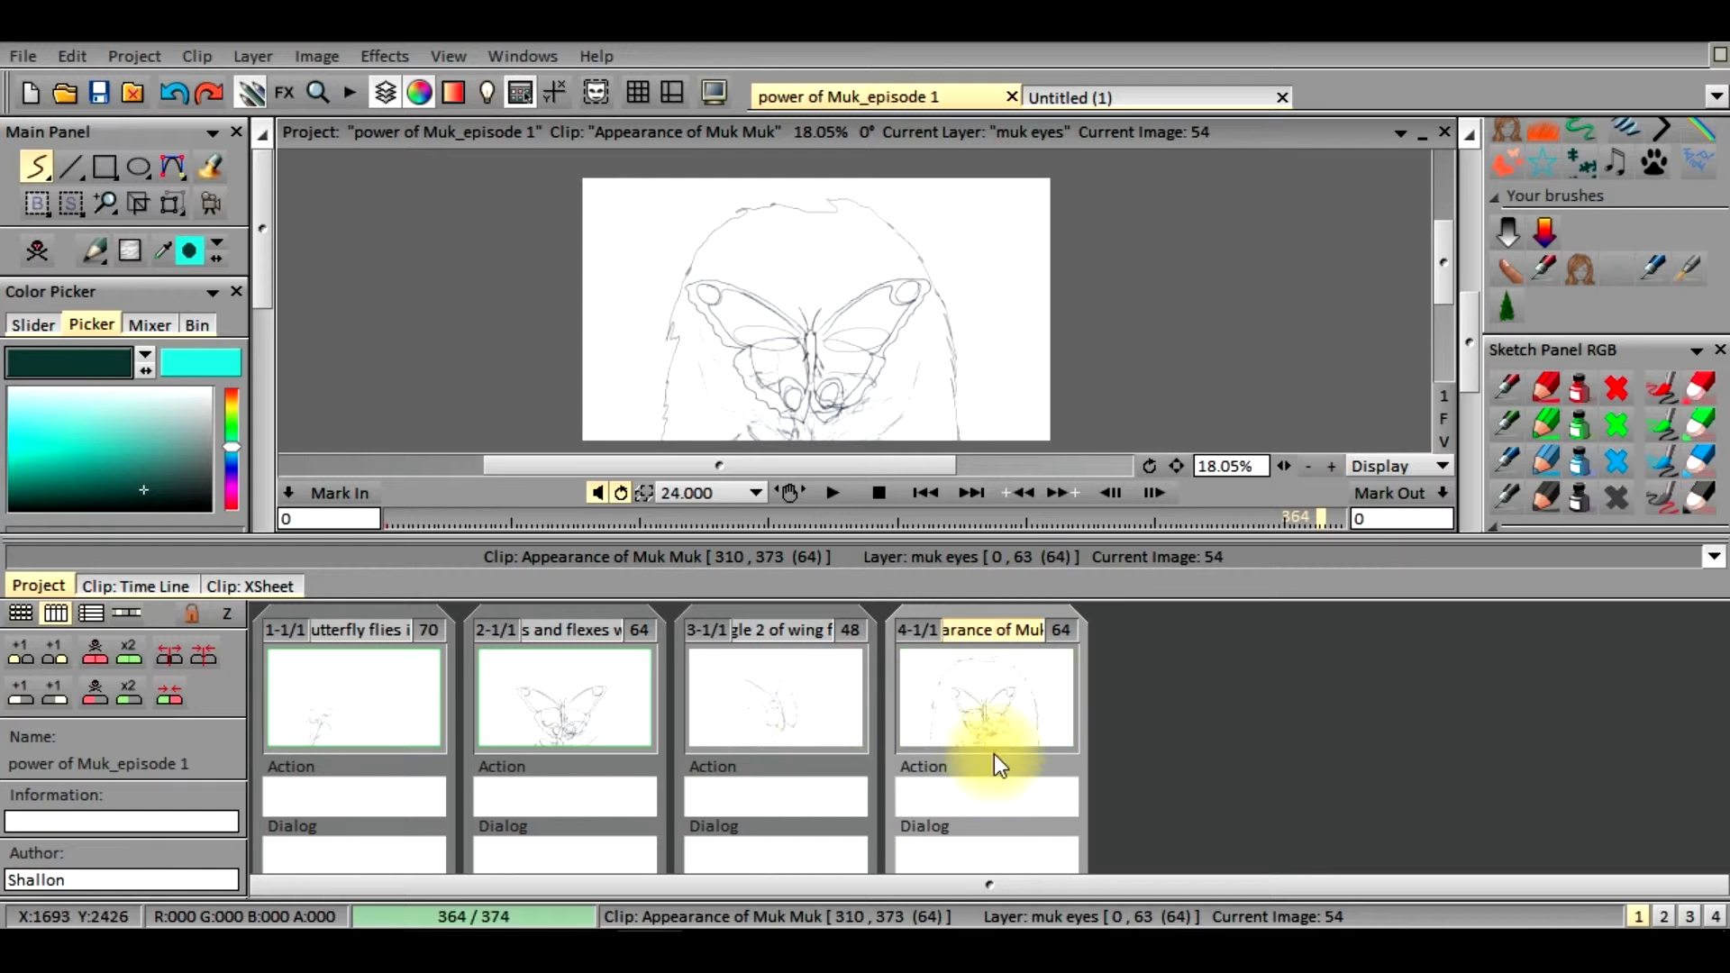
Open the timeline of the "Appearance of Muk Muk" clip and play its preview.
click(964, 705)
click(109, 577)
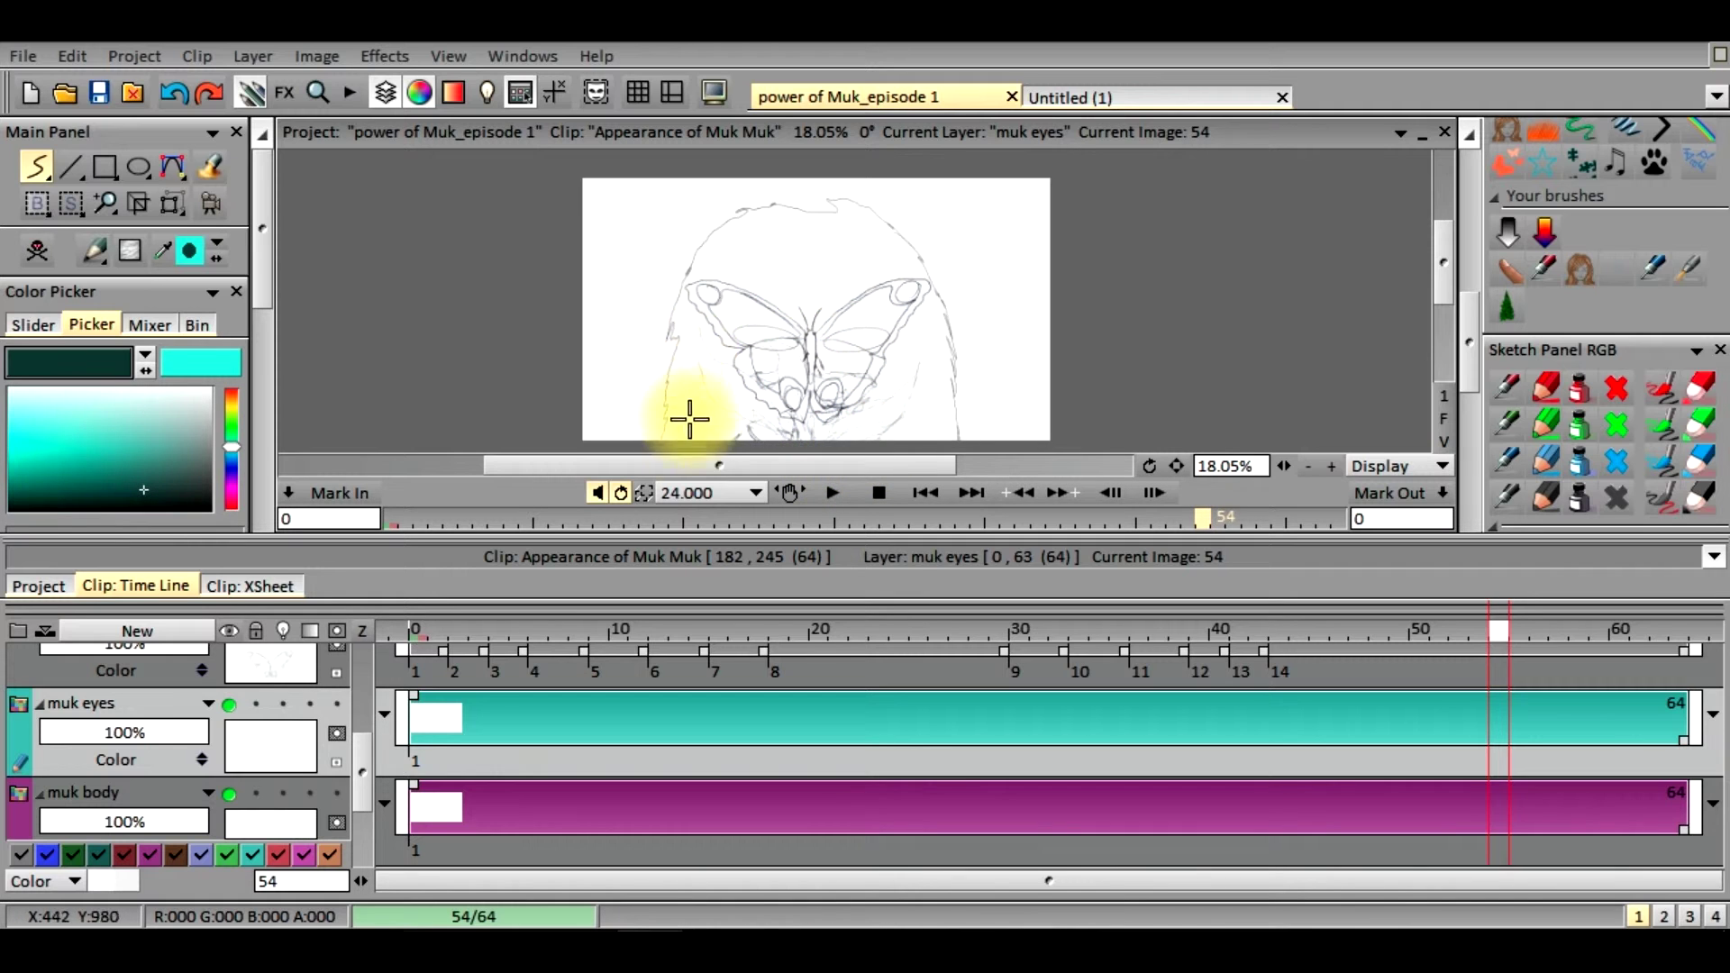
click(831, 493)
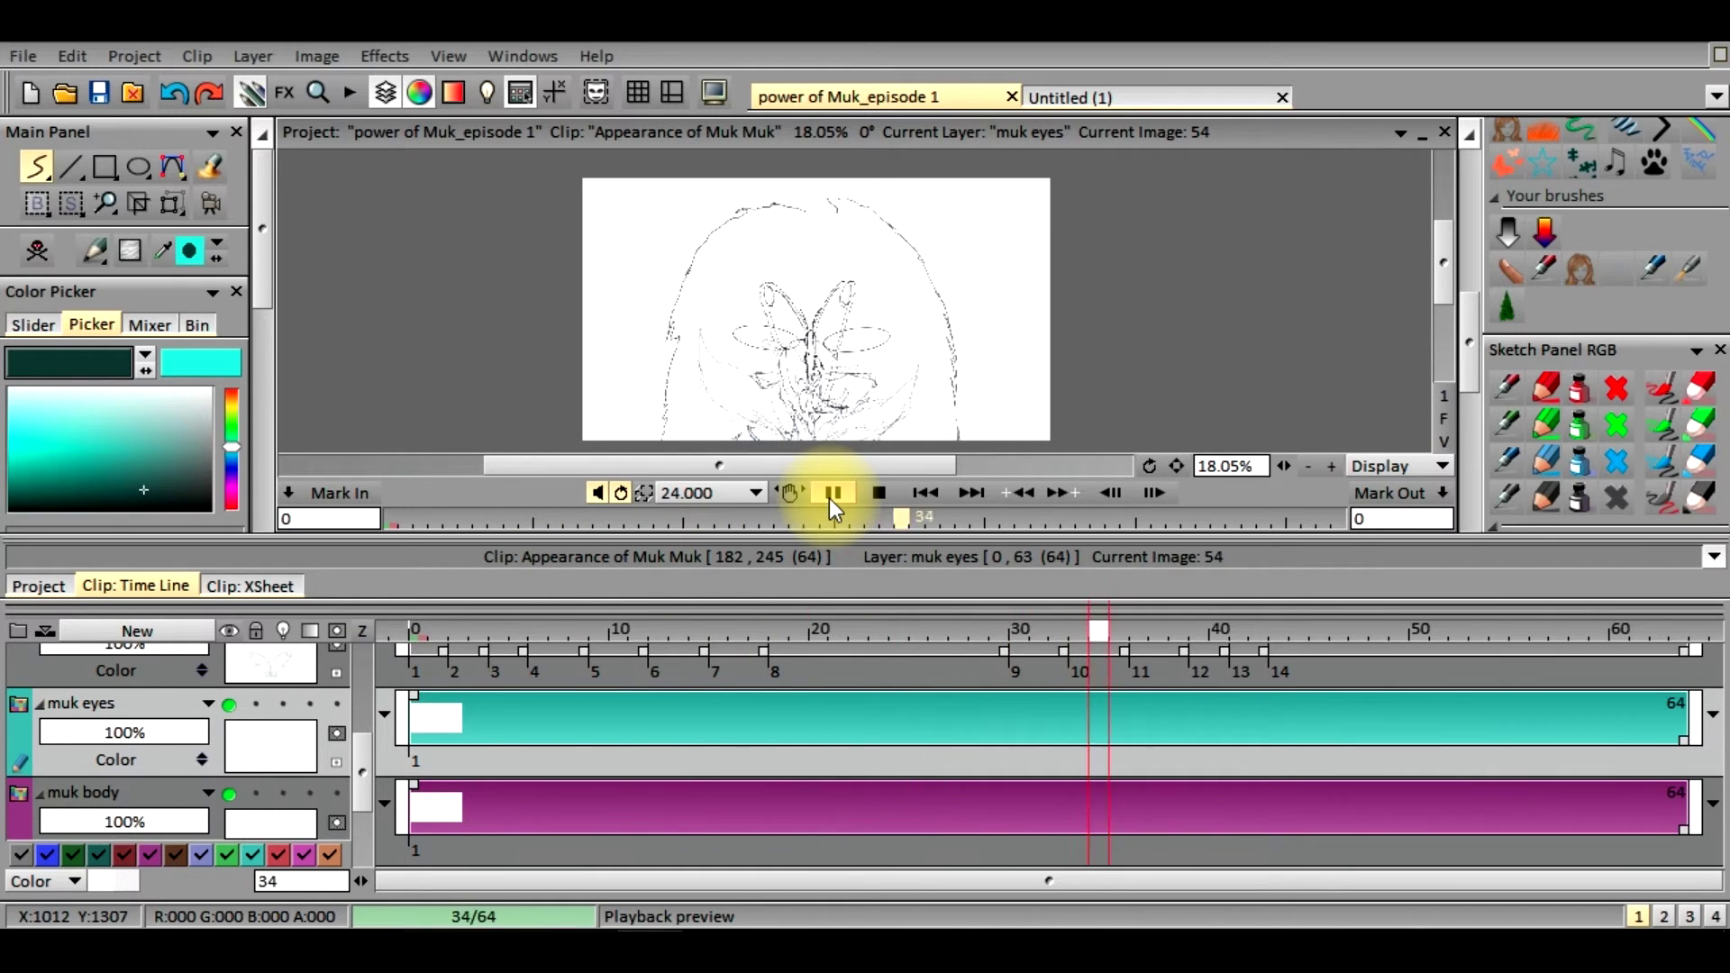
Pause and replay the preview of the "Appearance of Muk Muk" clip to examine its animation.
click(830, 496)
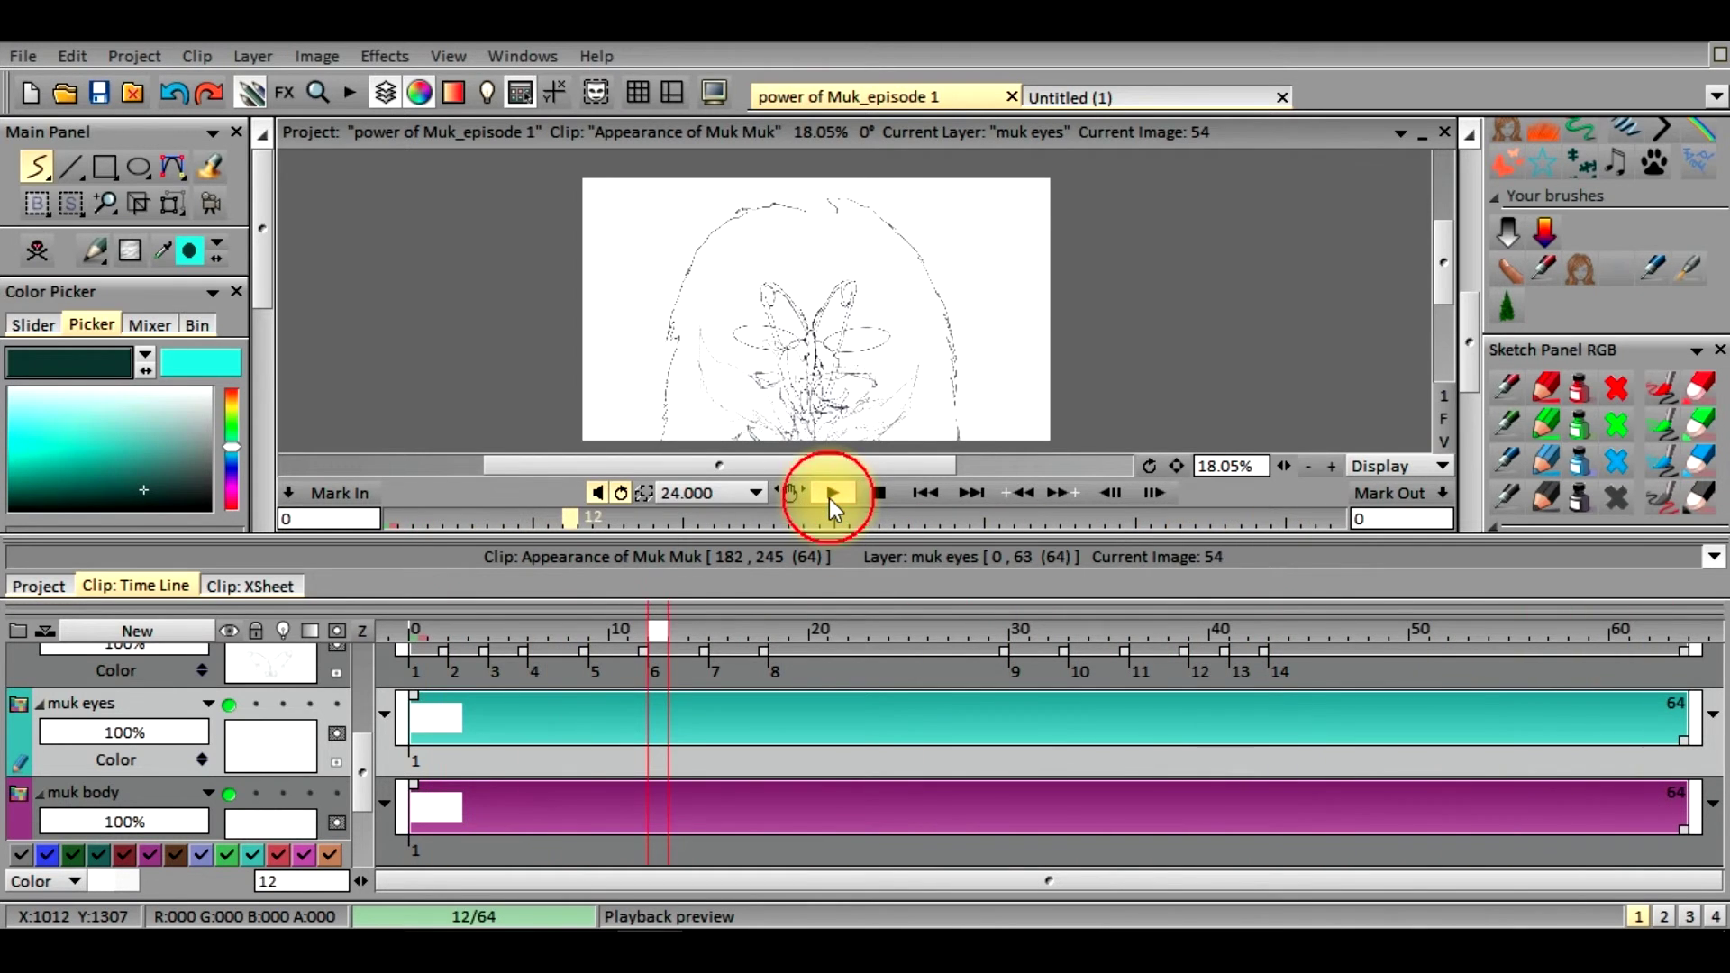
click(829, 500)
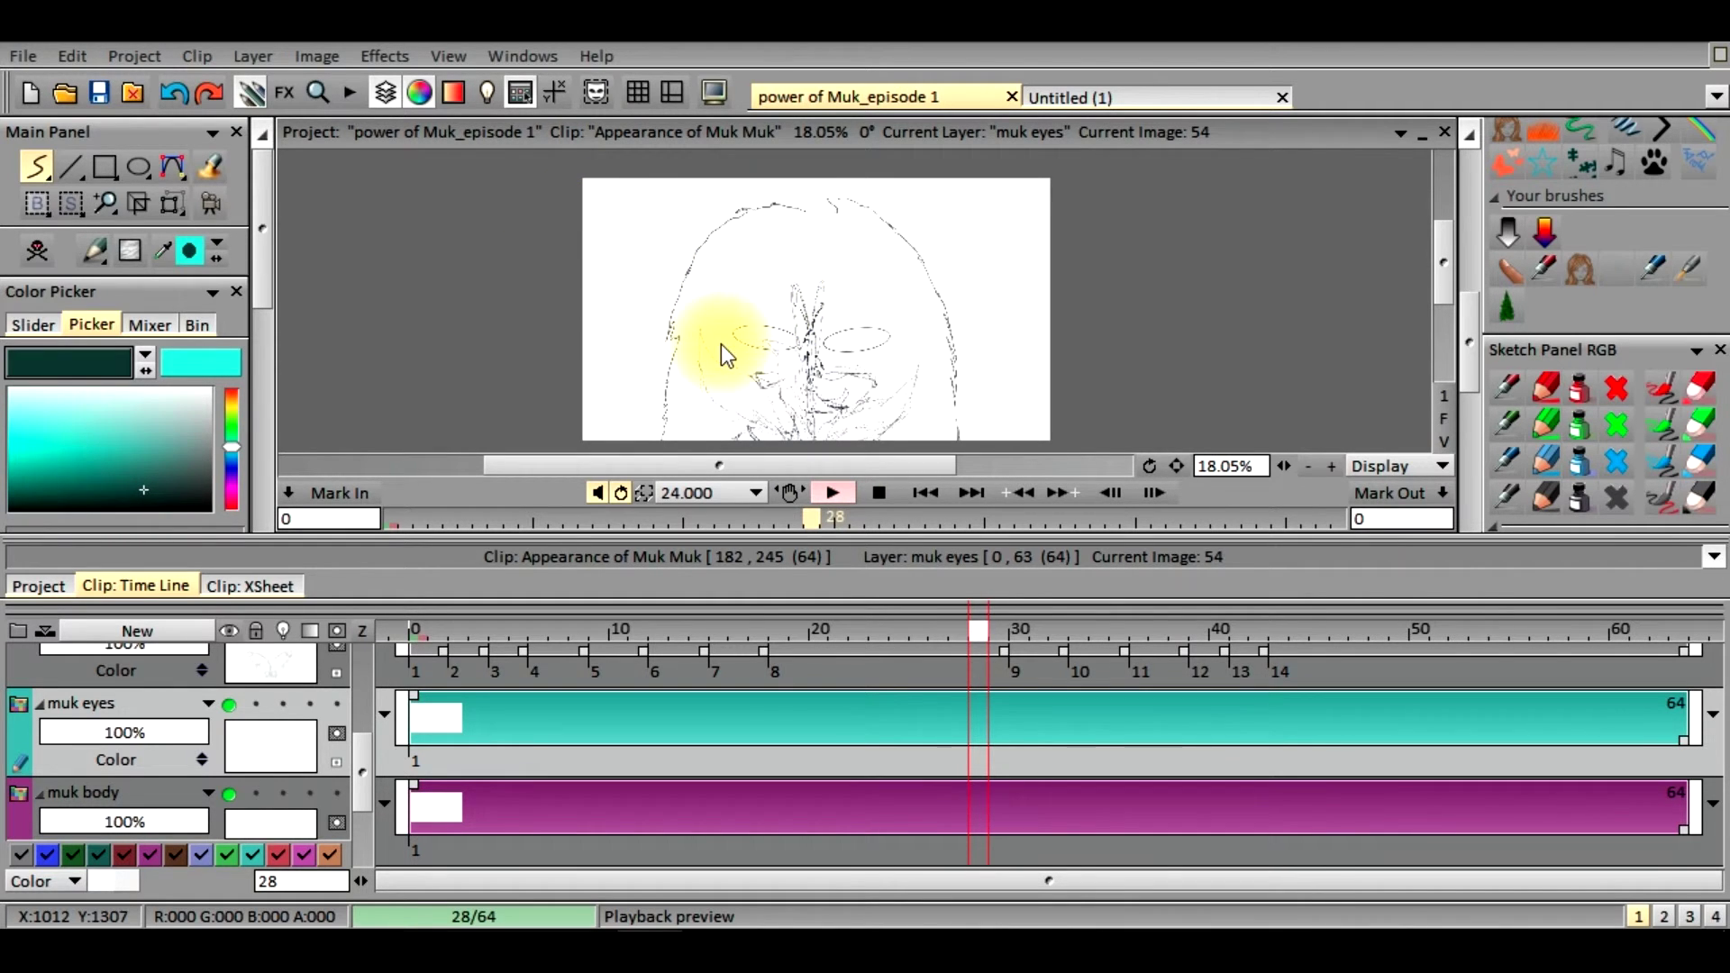
click(824, 494)
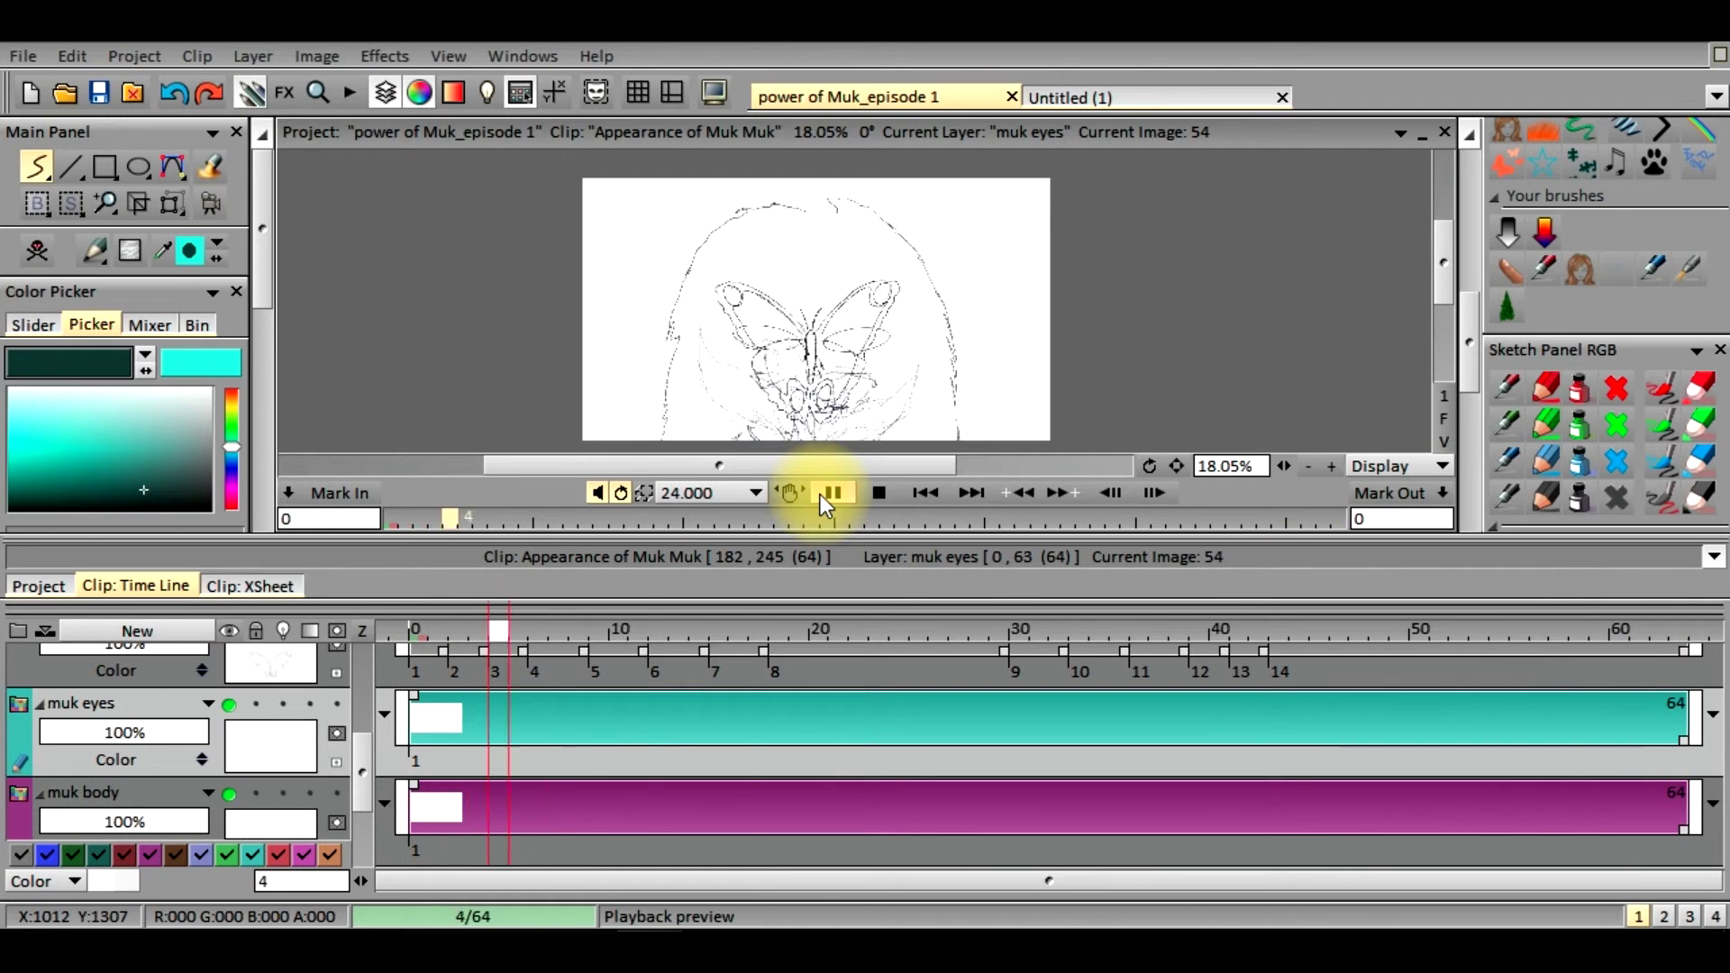
click(820, 495)
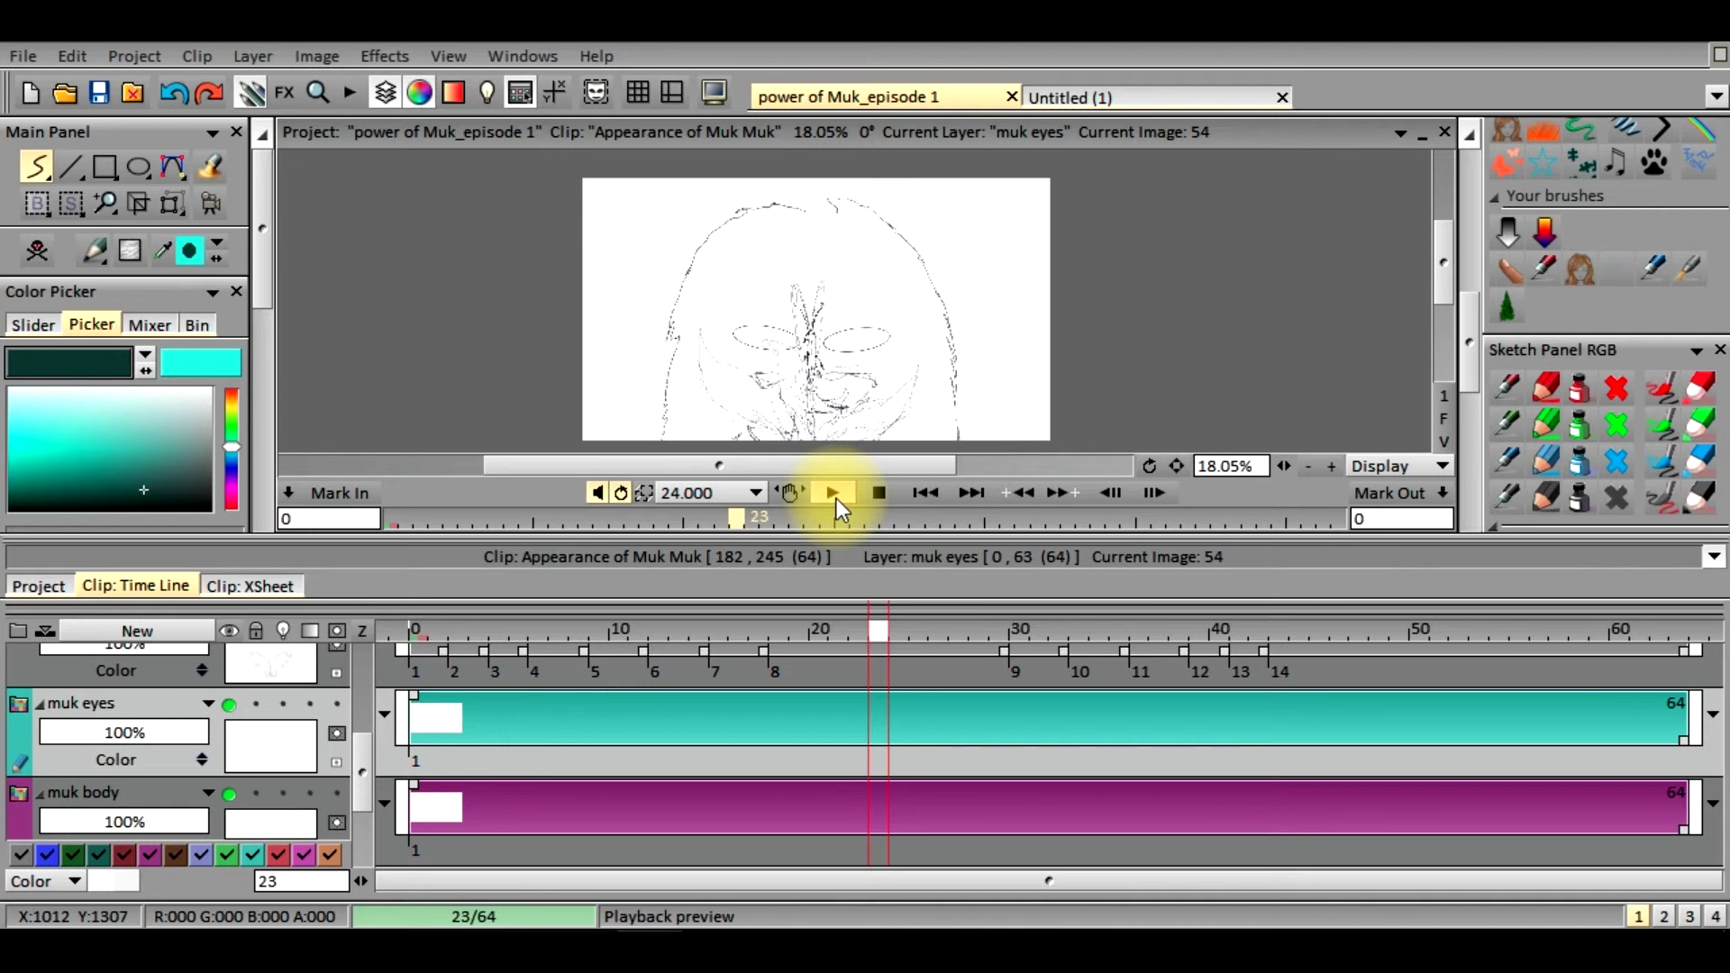
Return the "Appearance of Muk Muk" clip to its first frame and switch back to the project view of all scenes.
click(926, 494)
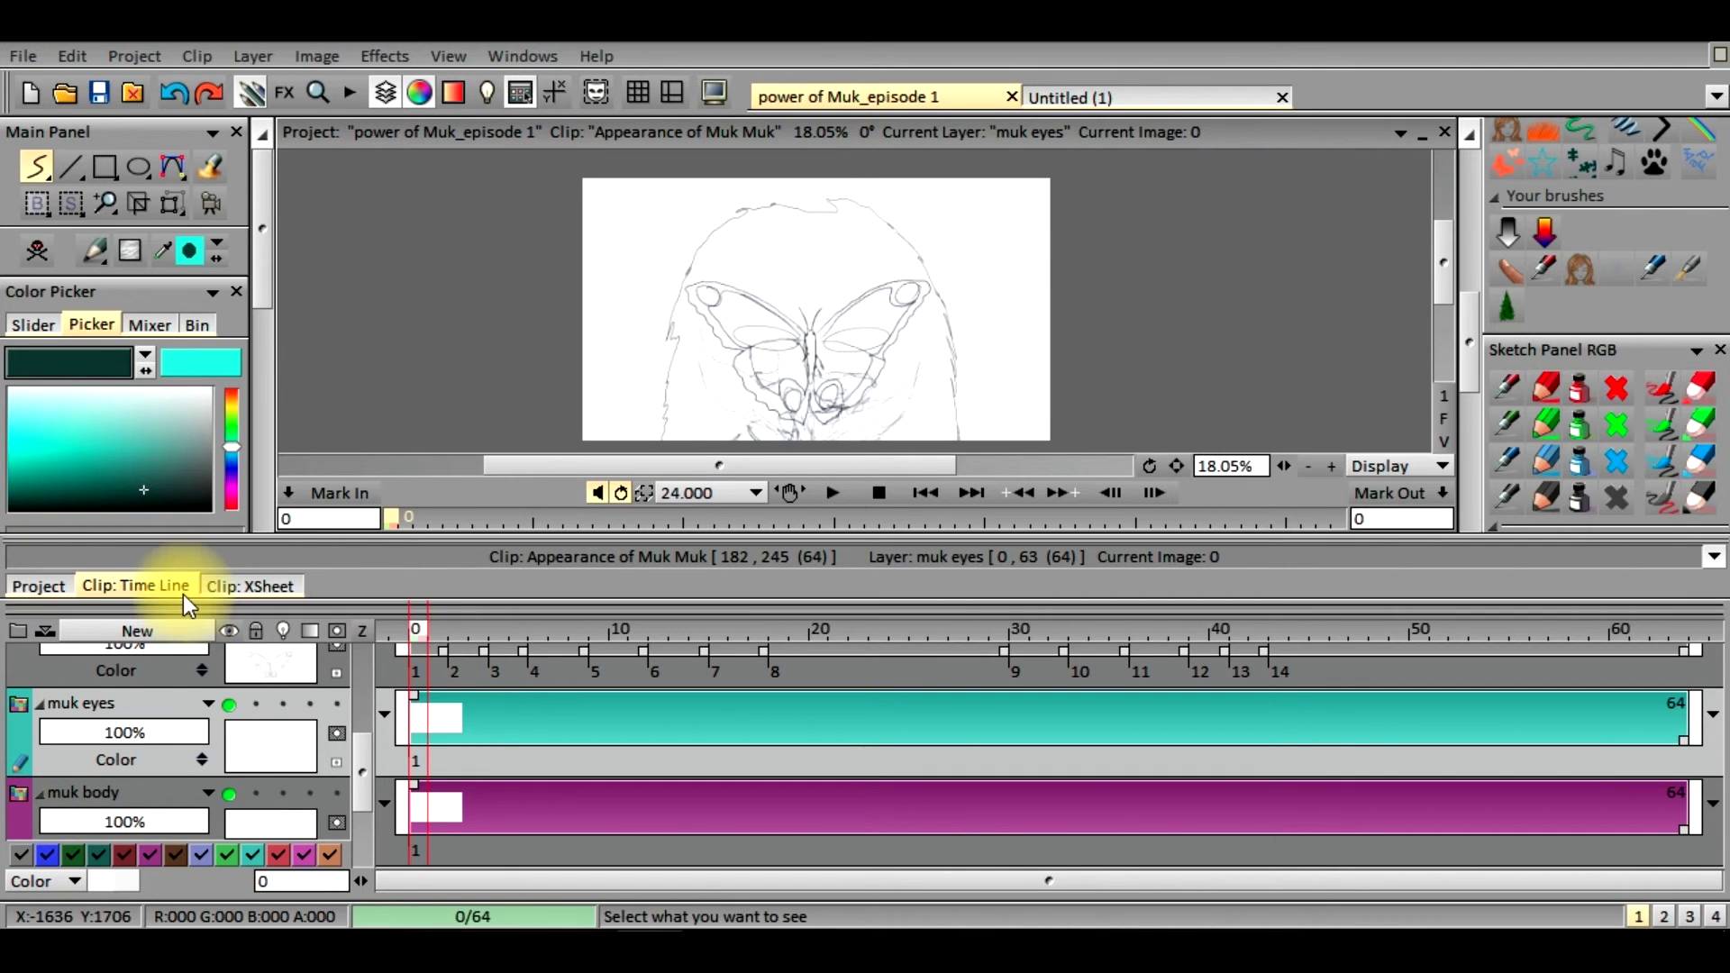
click(50, 587)
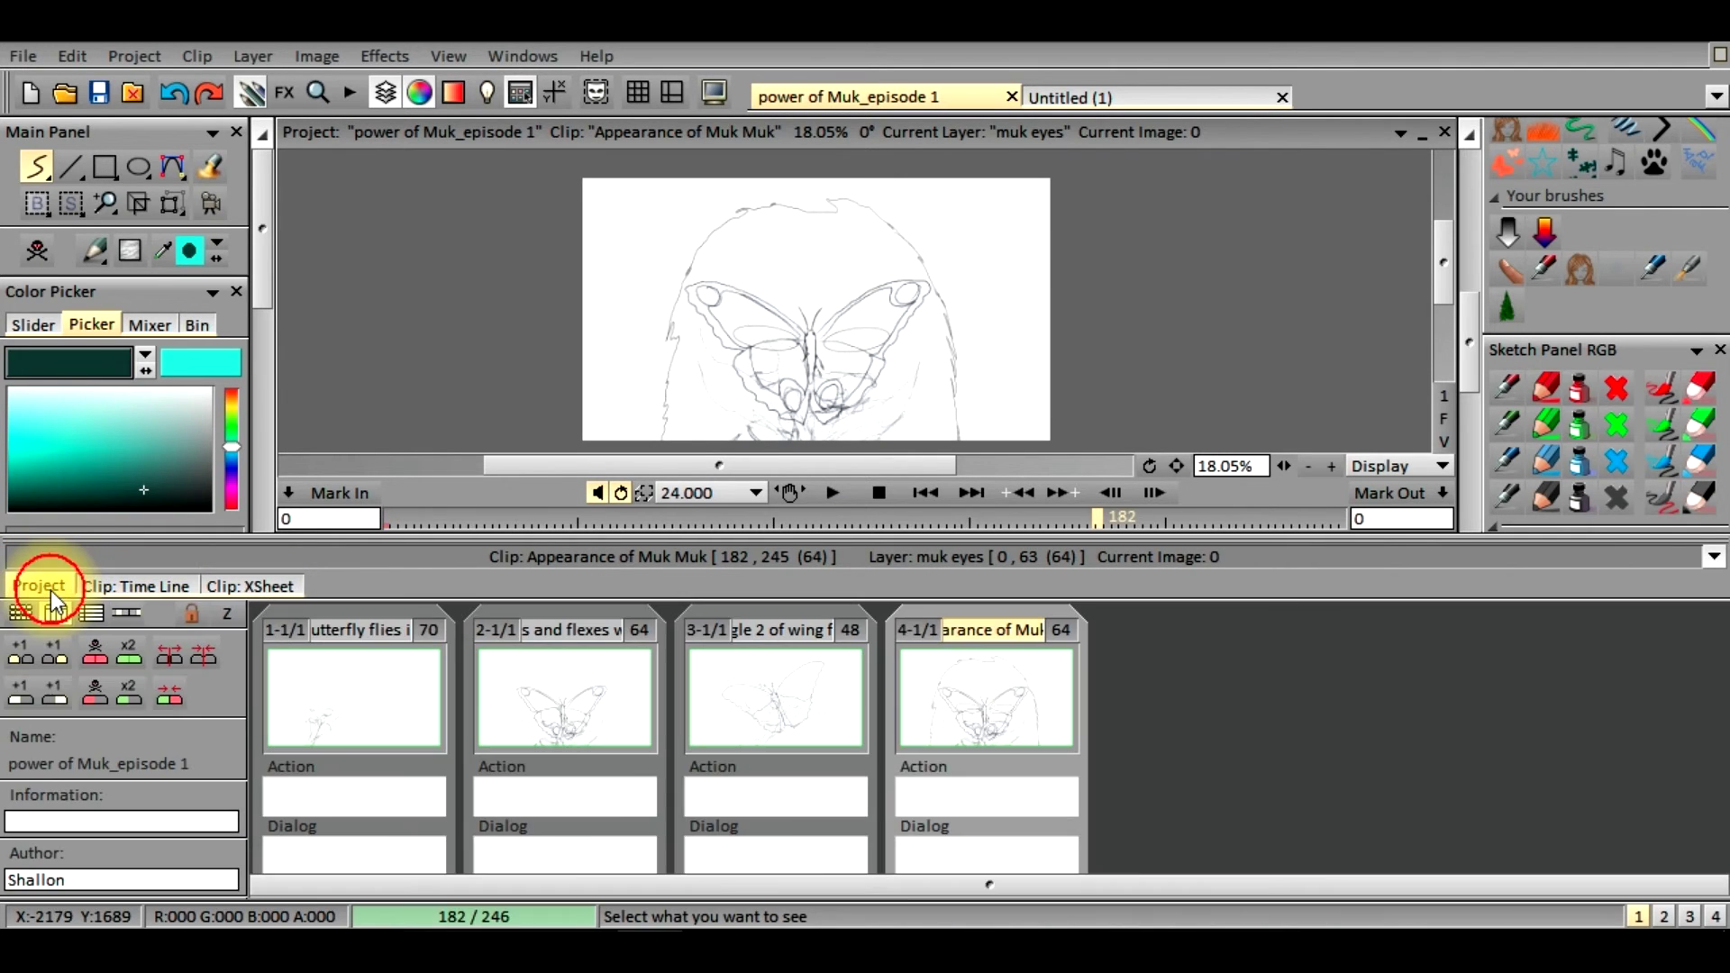